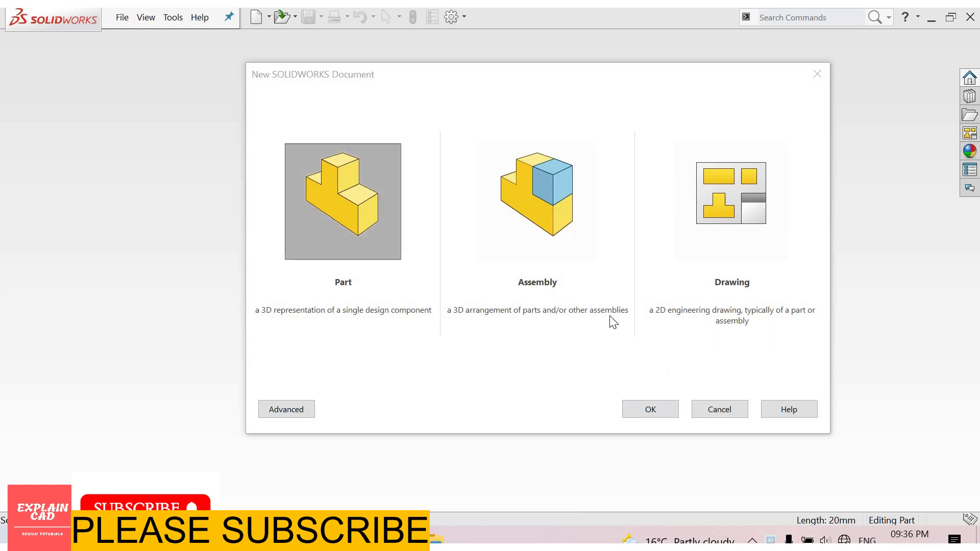
# - Create a new part document and start a sketch on the Top Plane
pyautogui.click(638, 409)
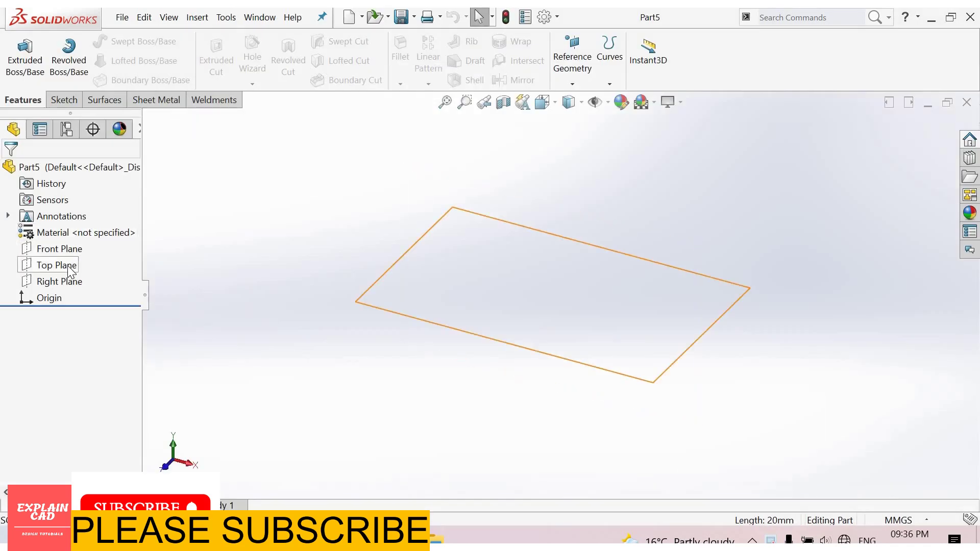
pyautogui.click(78, 258)
pyautogui.click(79, 248)
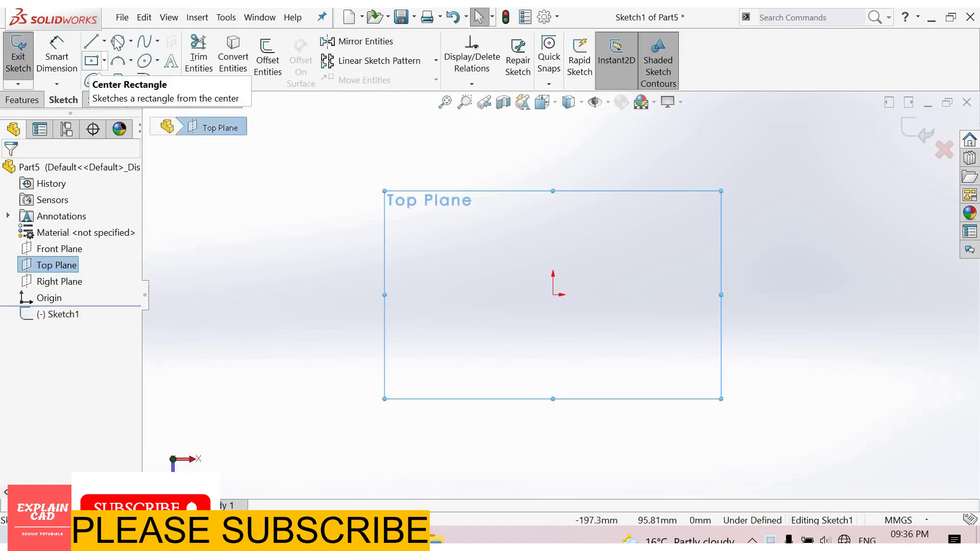
# - Sketch a circle about 145 mm in diameter centred on the origin
pyautogui.click(118, 41)
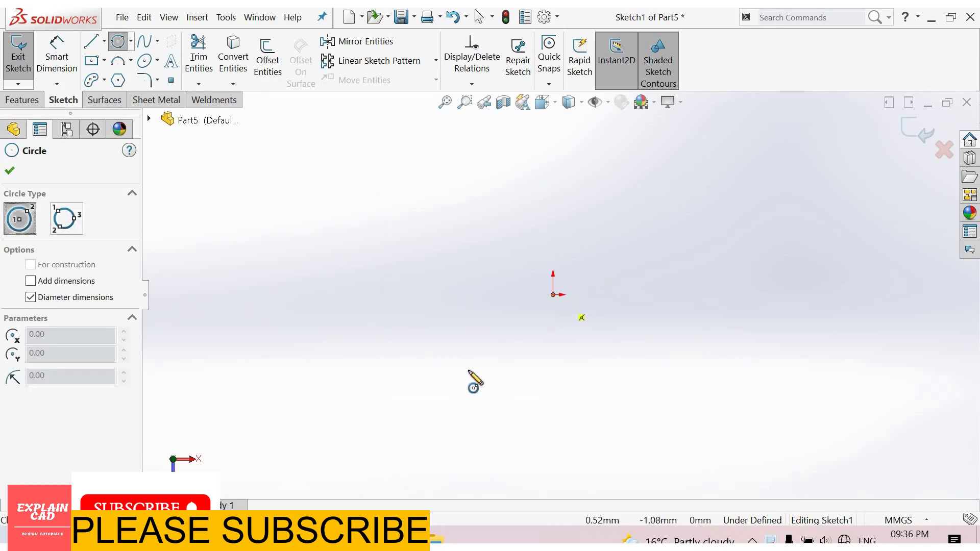
pyautogui.click(553, 294)
pyautogui.click(455, 391)
pyautogui.rightClick(789, 299)
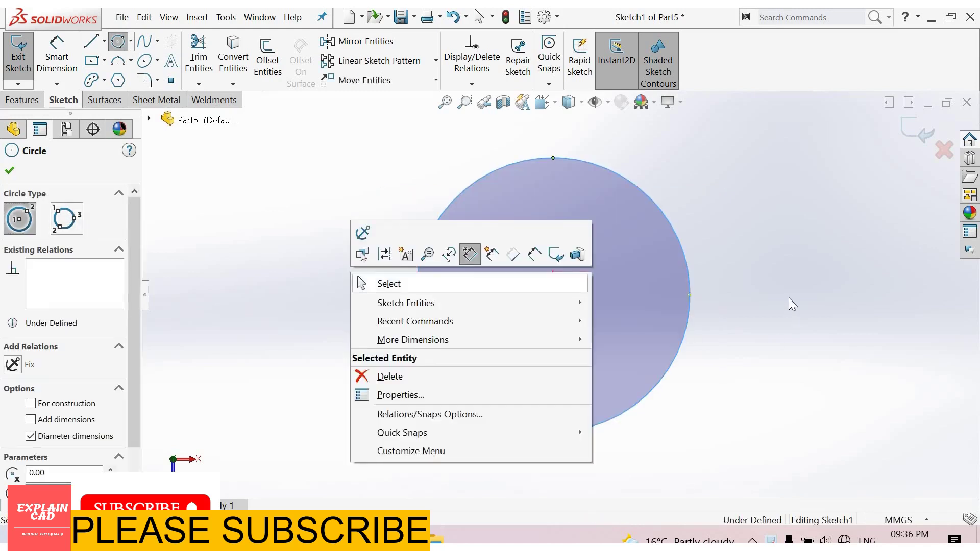
pyautogui.press('Escape')
pyautogui.moveTo(790, 302); pyautogui.dragTo(796, 275, button='right')
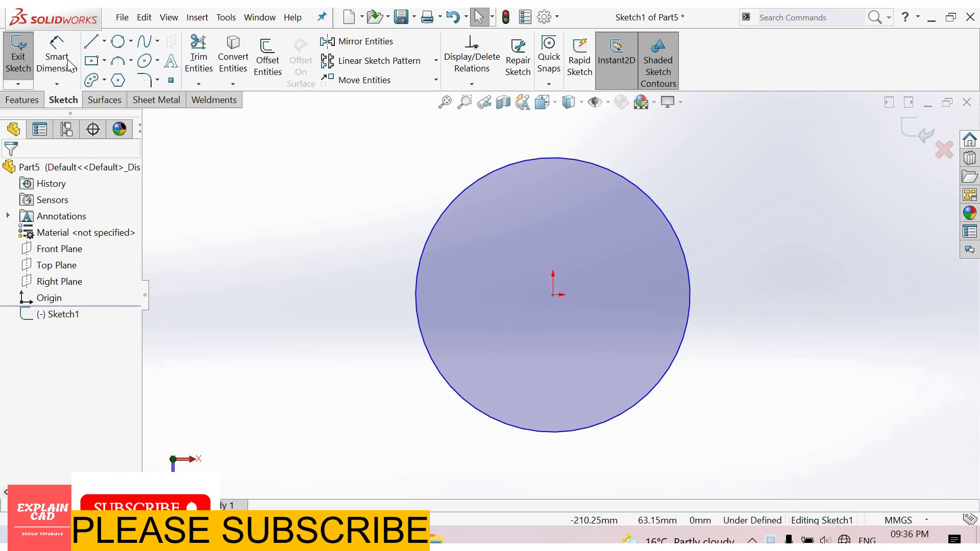
# - Dimension the circle's diameter to 50 mm
pyautogui.click(694, 322)
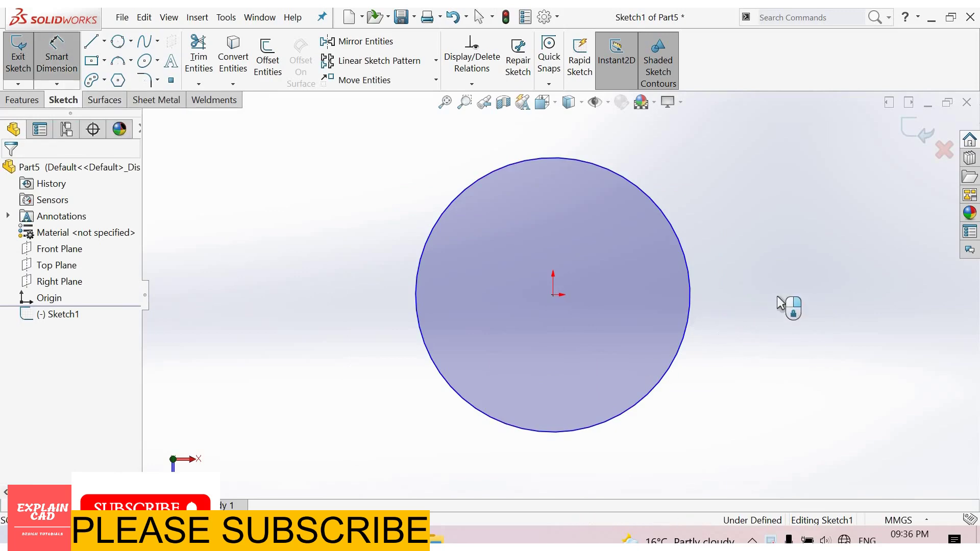
pyautogui.click(779, 296)
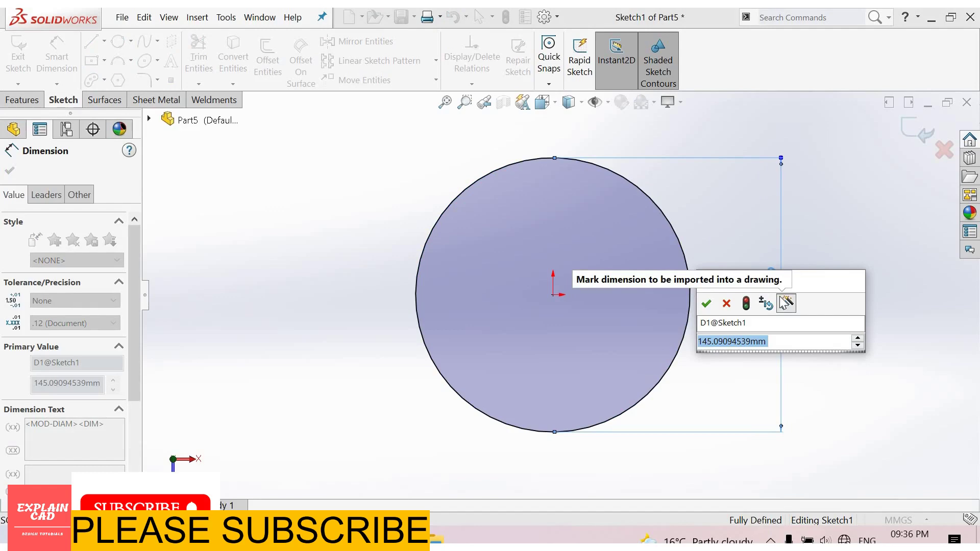
pyautogui.write('50')
pyautogui.press('Return')
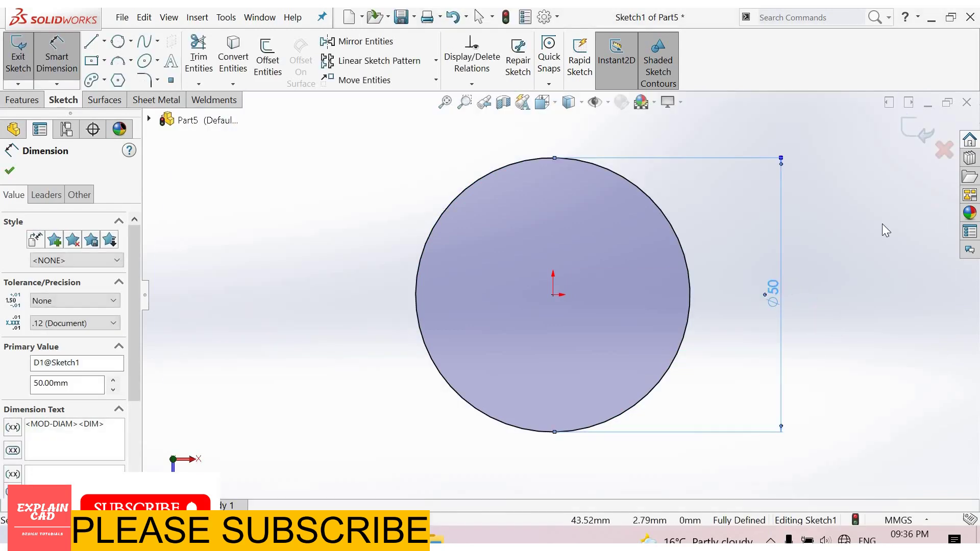
pyautogui.rightClick(882, 224)
pyautogui.click(847, 328)
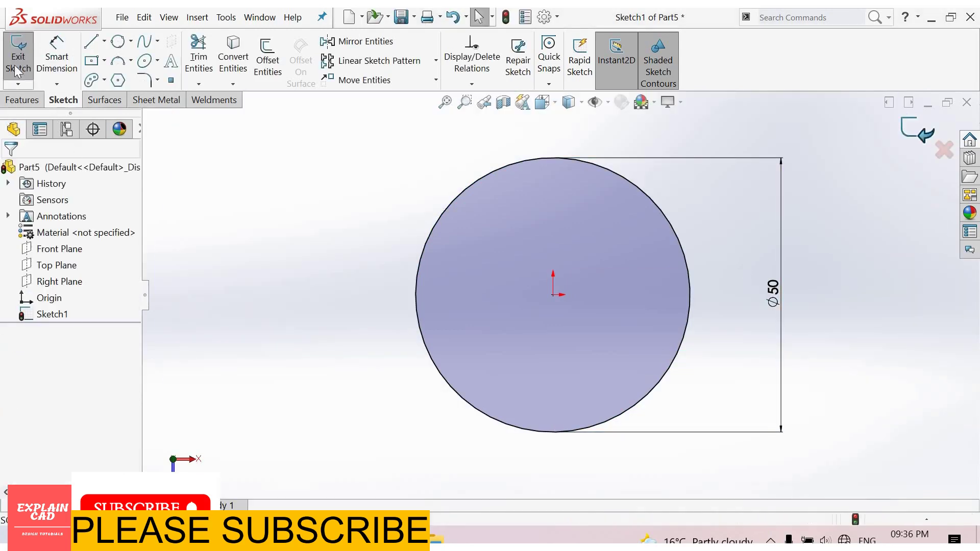
# - Close the sketch and extrude the 50 mm circle as a blind boss 10 mm deep
pyautogui.click(15, 72)
pyautogui.click(23, 59)
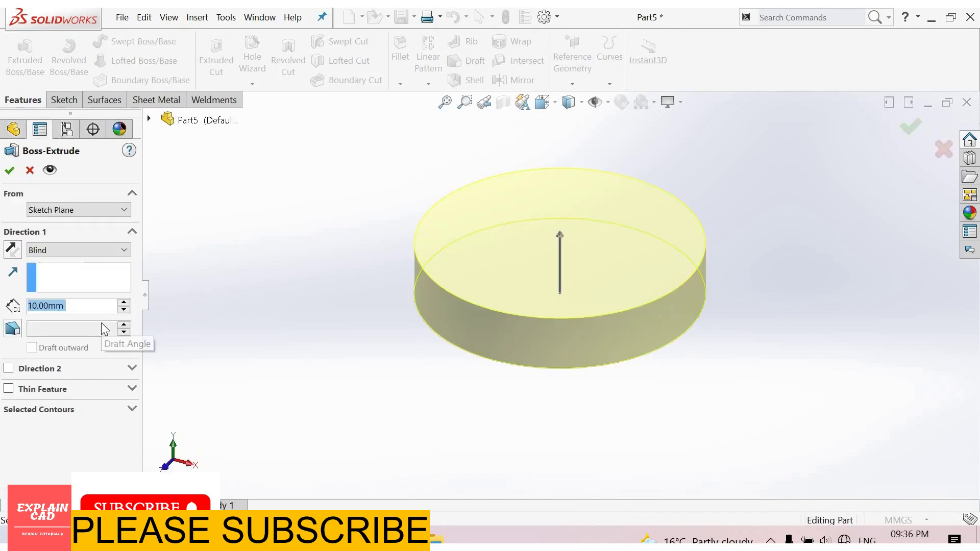
pyautogui.write('10')
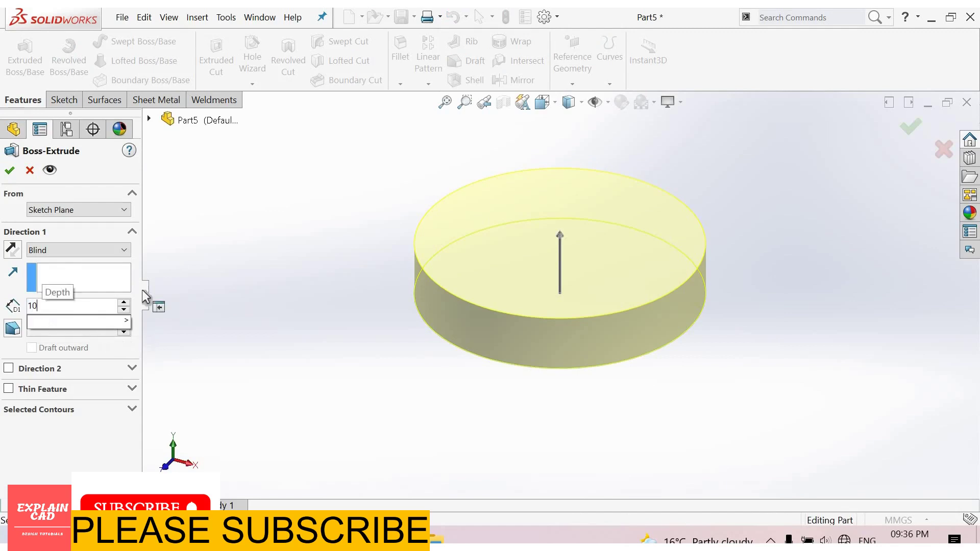
pyautogui.press('Return')
pyautogui.click(11, 175)
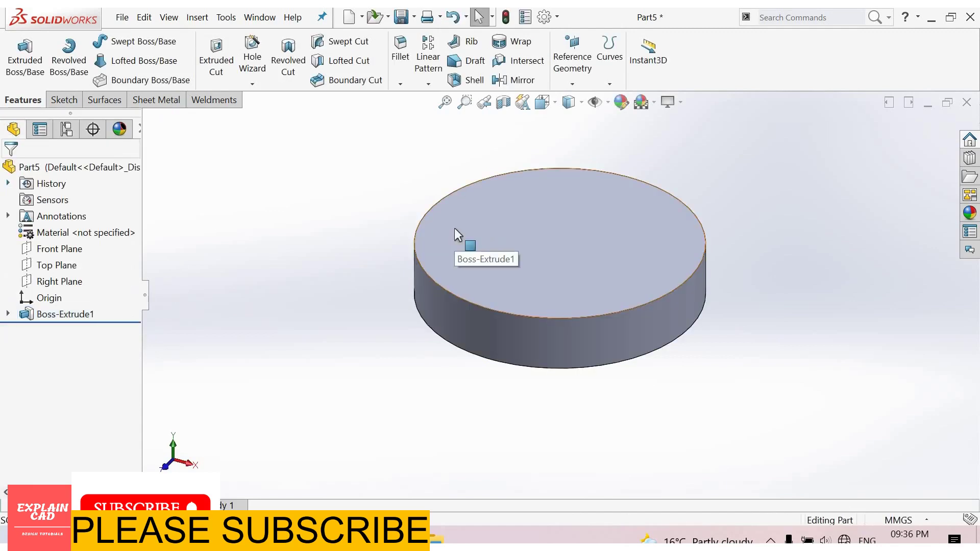
# - On the disc's top face, sketch a circle about 18 mm in diameter centred on the origin
pyautogui.click(502, 195)
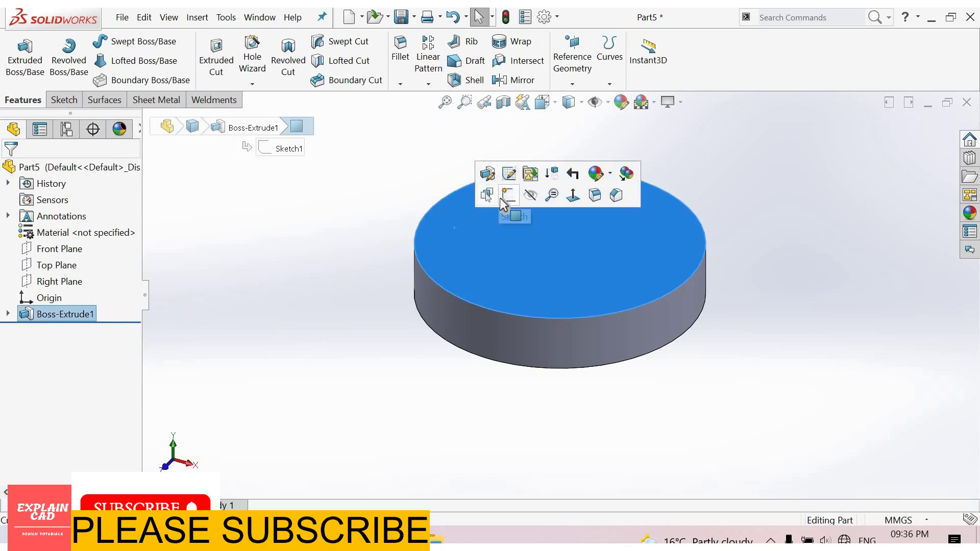
pyautogui.click(500, 198)
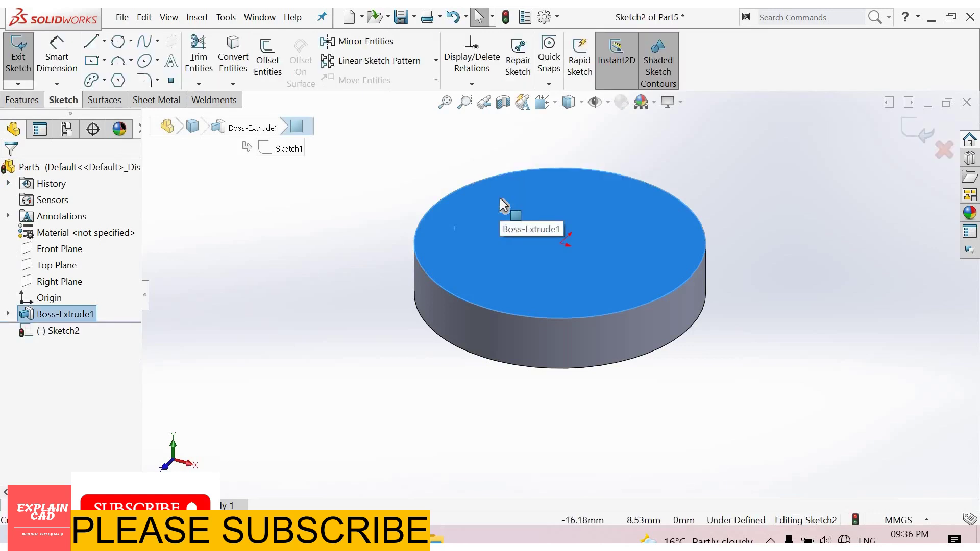
pyautogui.hotkey('ctrl', '8')
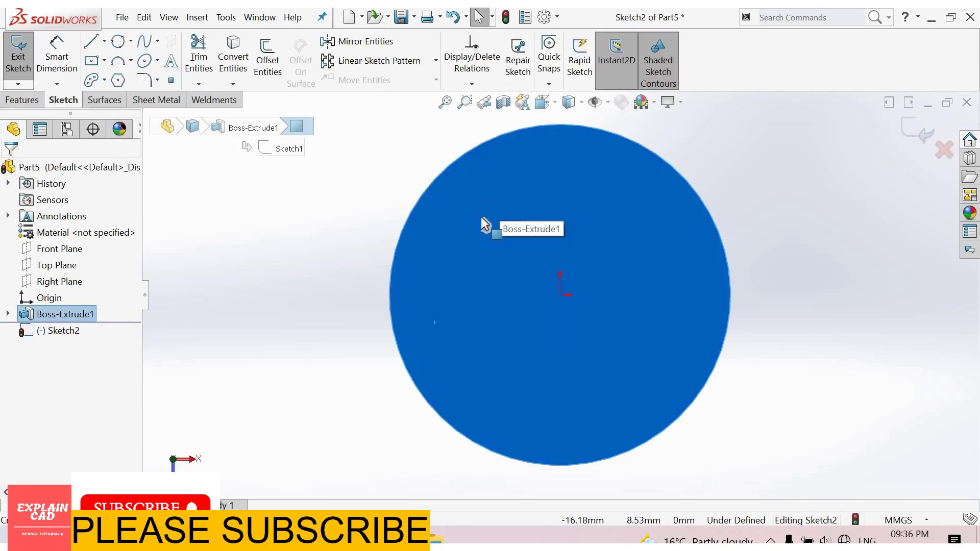
pyautogui.click(118, 41)
pyautogui.click(20, 221)
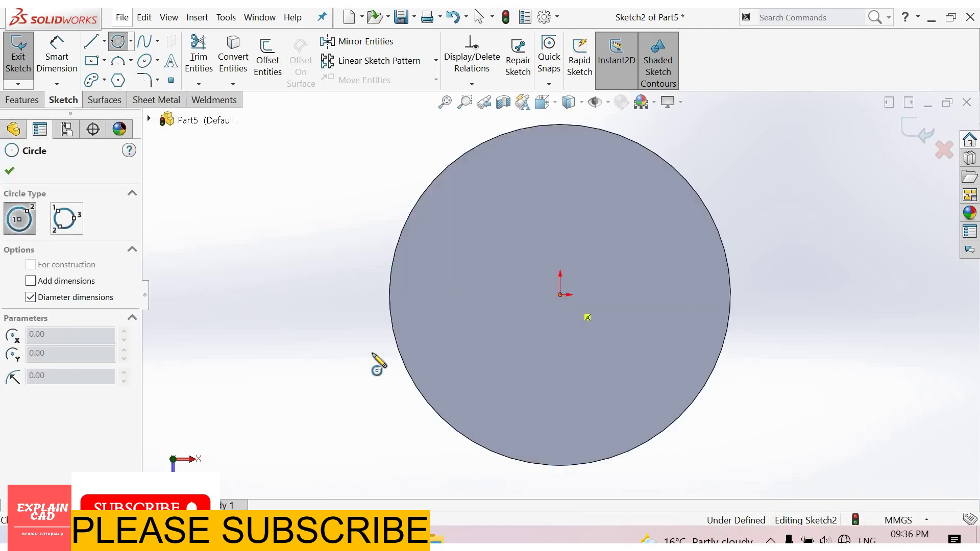
pyautogui.click(560, 294)
pyautogui.click(527, 349)
pyautogui.rightClick(301, 307)
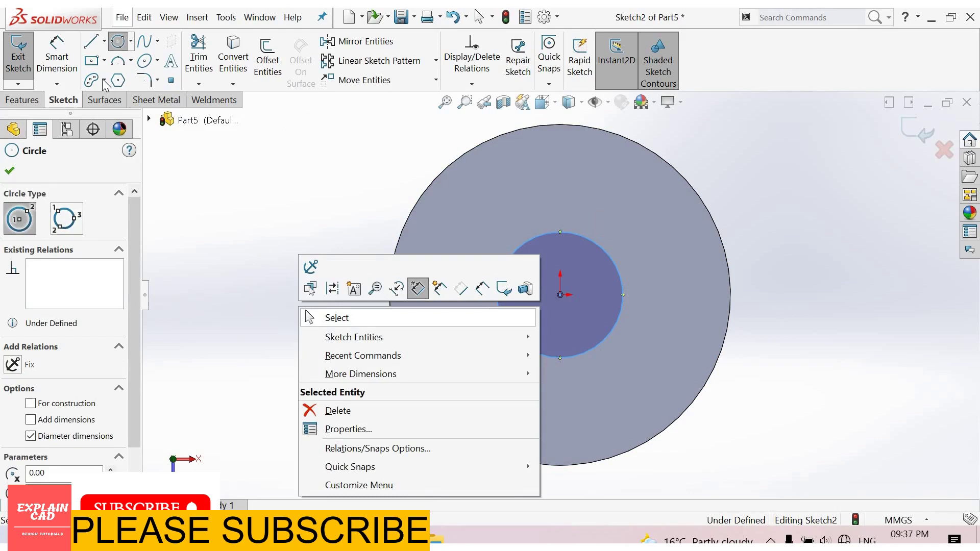
pyautogui.click(322, 317)
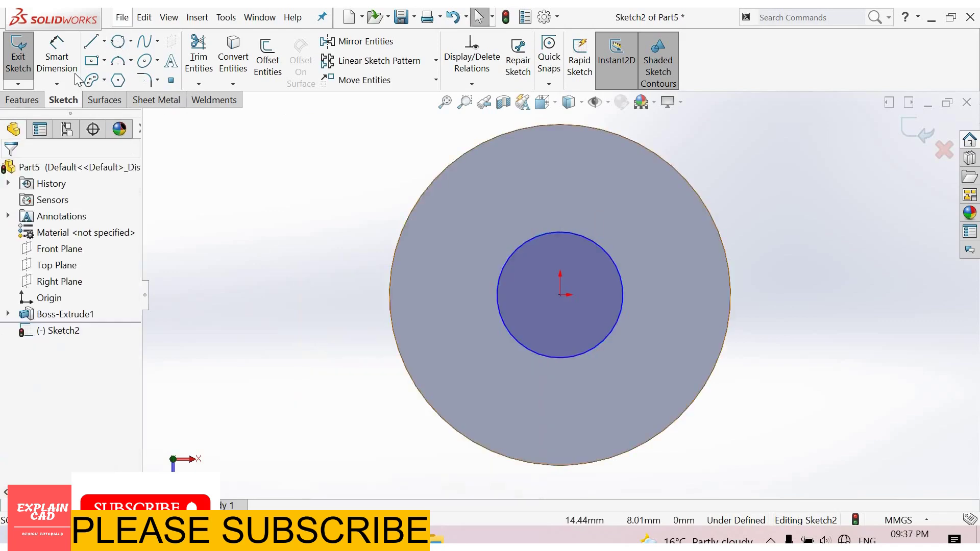
# - Dimension the inner circle's diameter to 20 mm
pyautogui.click(623, 297)
pyautogui.click(776, 242)
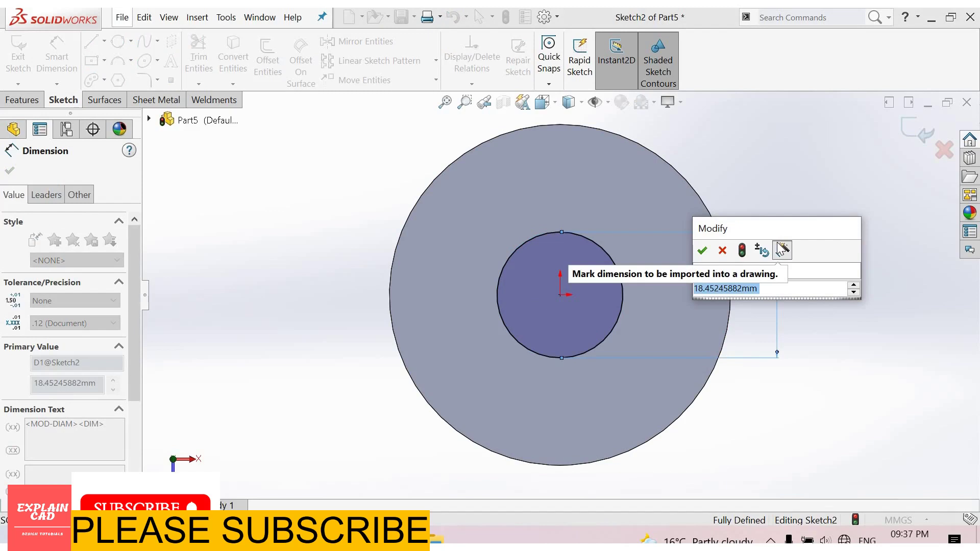
pyautogui.write('20')
pyautogui.press('Return')
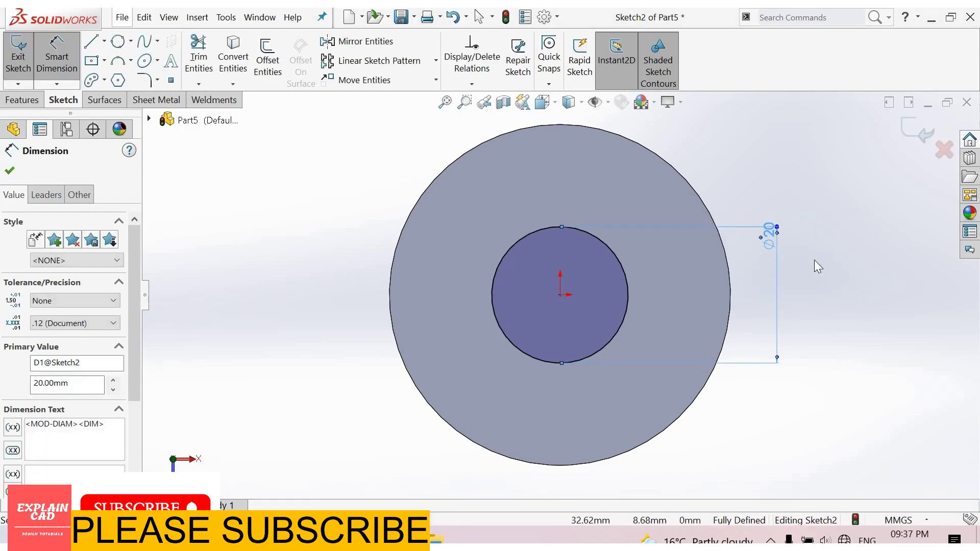
pyautogui.rightClick(816, 266)
pyautogui.click(821, 266)
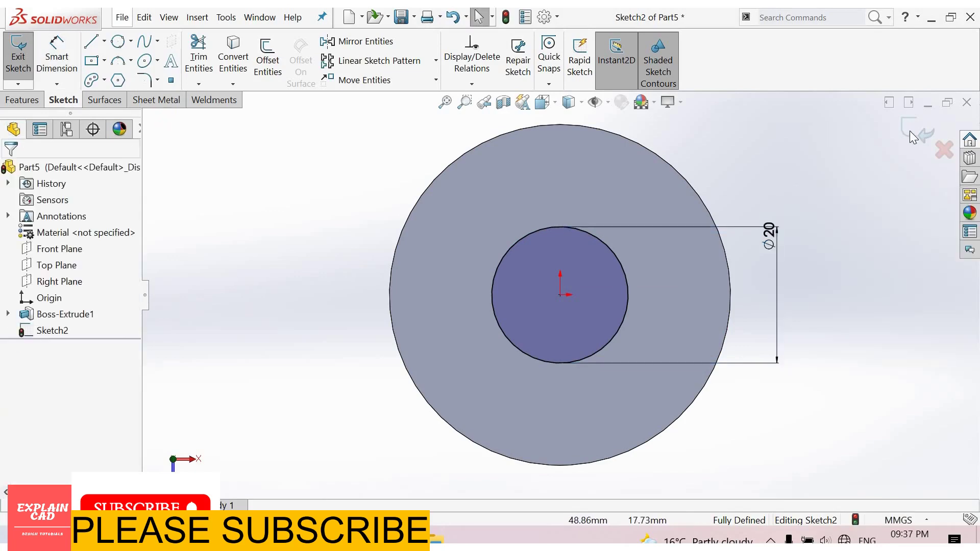
# - Close the sketch and extrude the 20 mm circle 30 mm up from the disc, merged with it
pyautogui.click(910, 131)
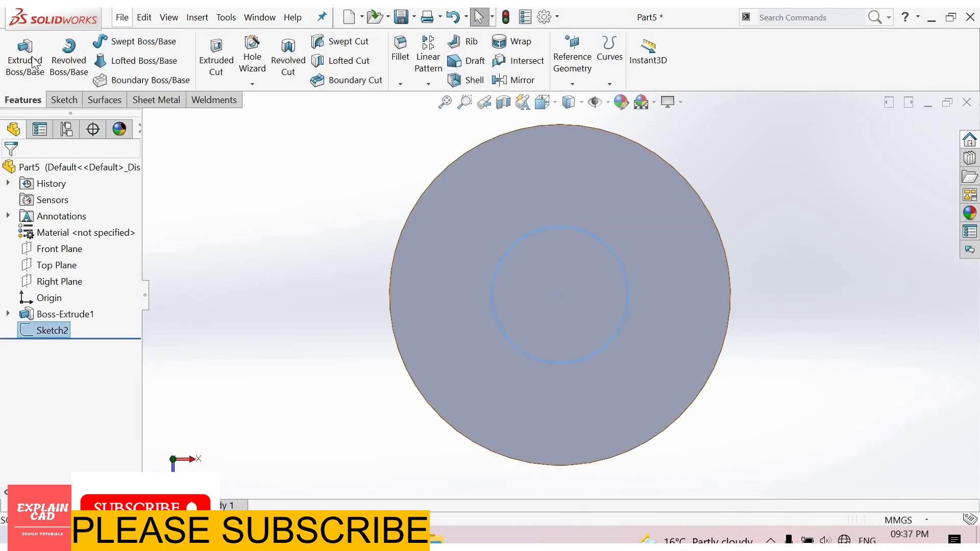
pyautogui.click(24, 56)
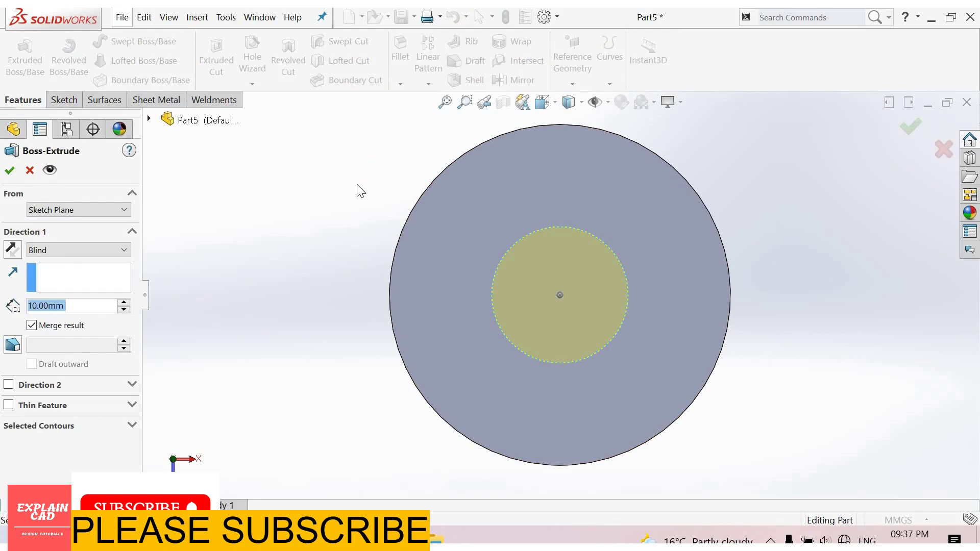
pyautogui.doubleClick(78, 310)
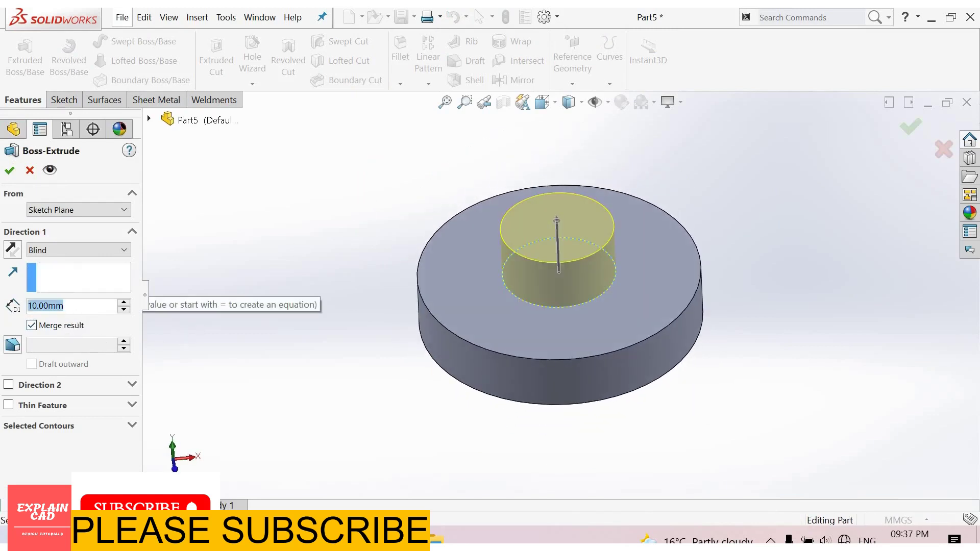
pyautogui.write('30')
pyautogui.press('Return')
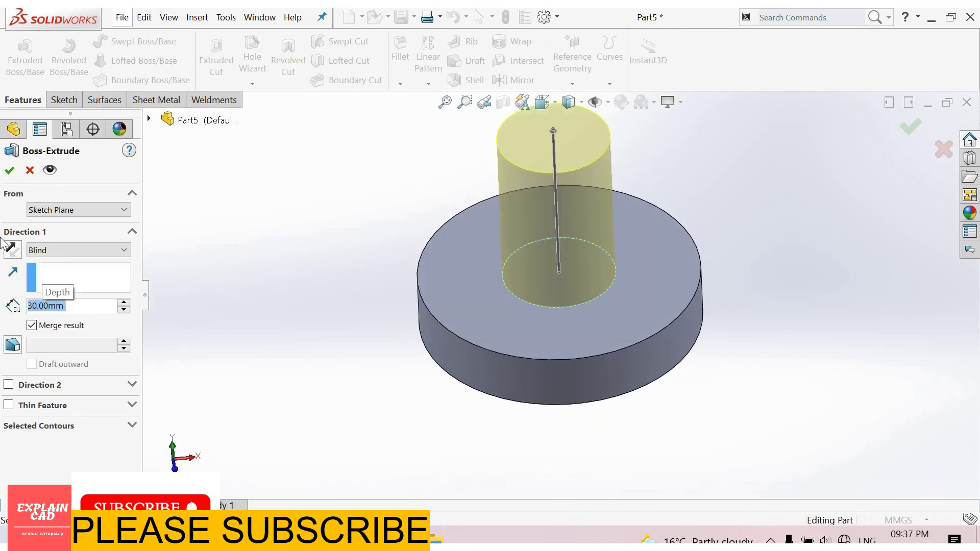
pyautogui.press('Return')
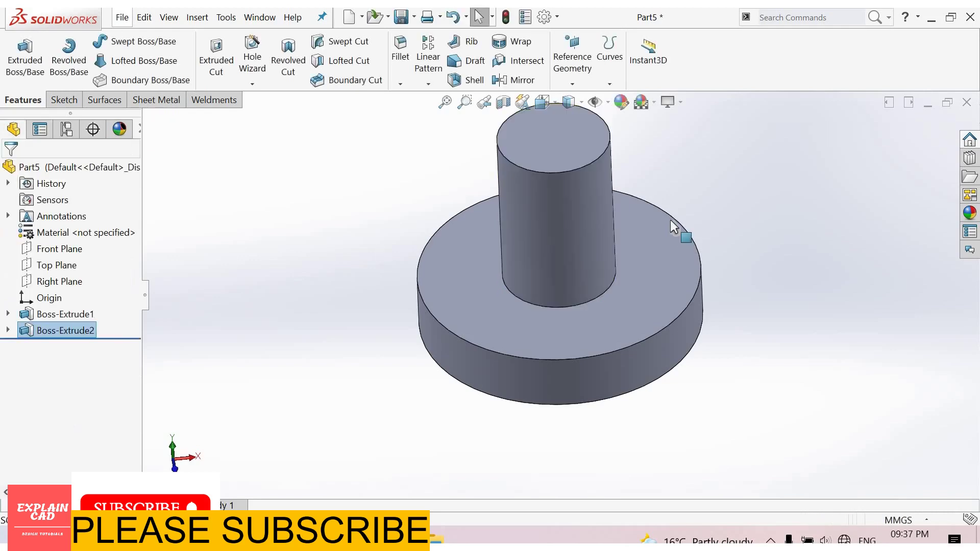
pyautogui.scroll(2, 614, 288)
pyautogui.scroll(-3, 696, 199)
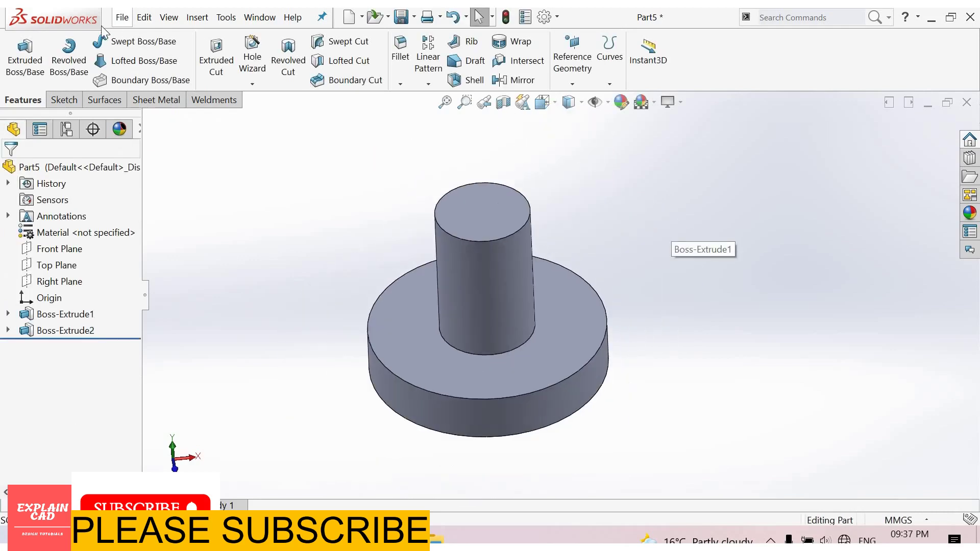
# - Save the part on the Desktop as "part for 2d"
pyautogui.click(122, 17)
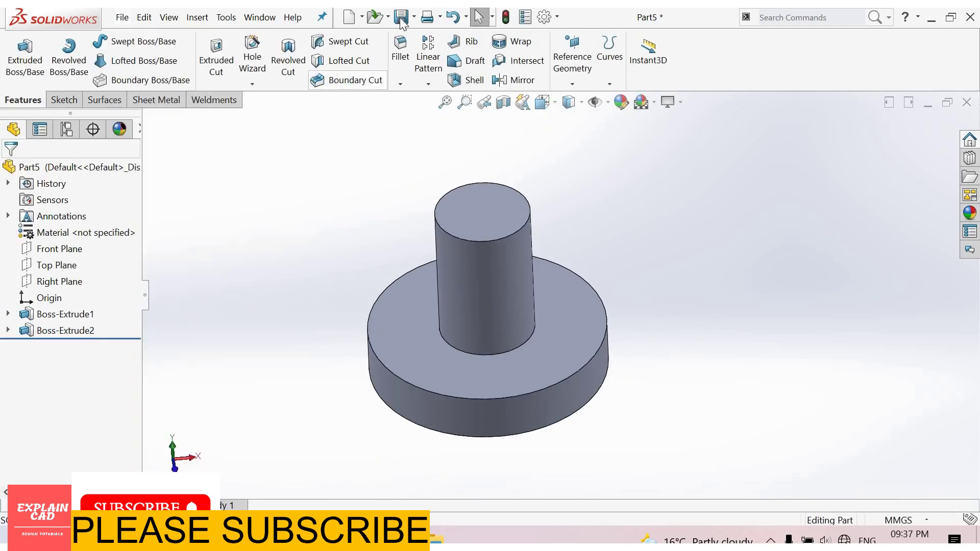
pyautogui.click(401, 17)
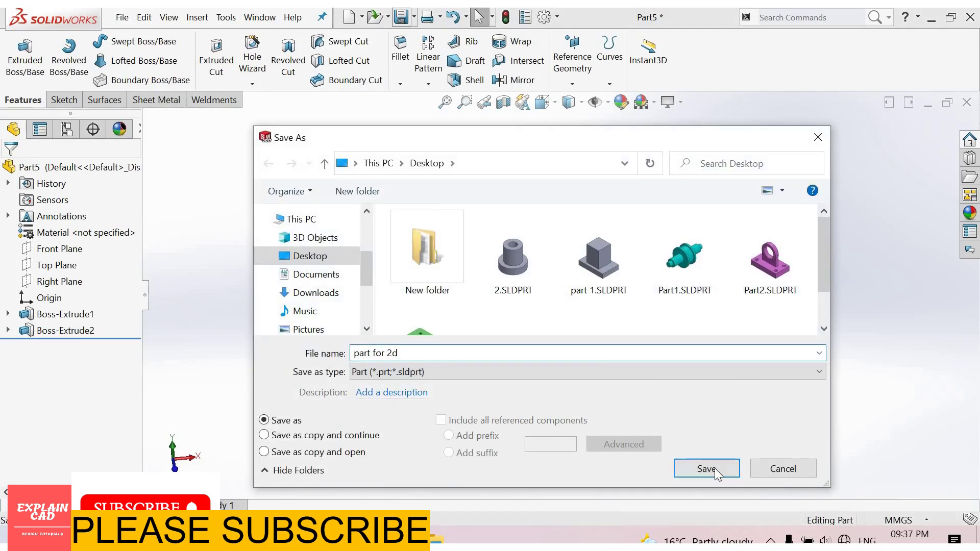
pyautogui.press('Return')
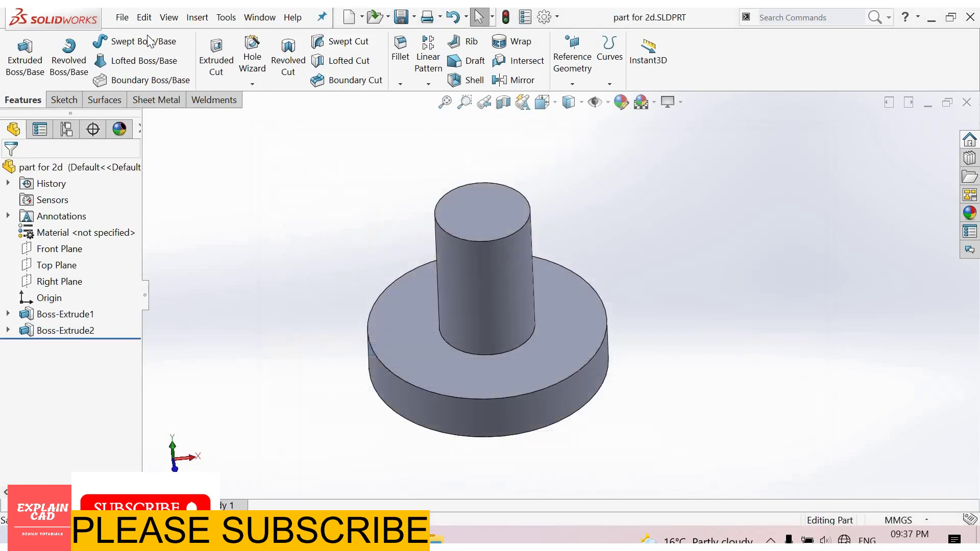
# - Make a drawing from the part on a standard A3 (ISO) sheet with the sheet format displayed
pyautogui.hotkey('alt', 'f')
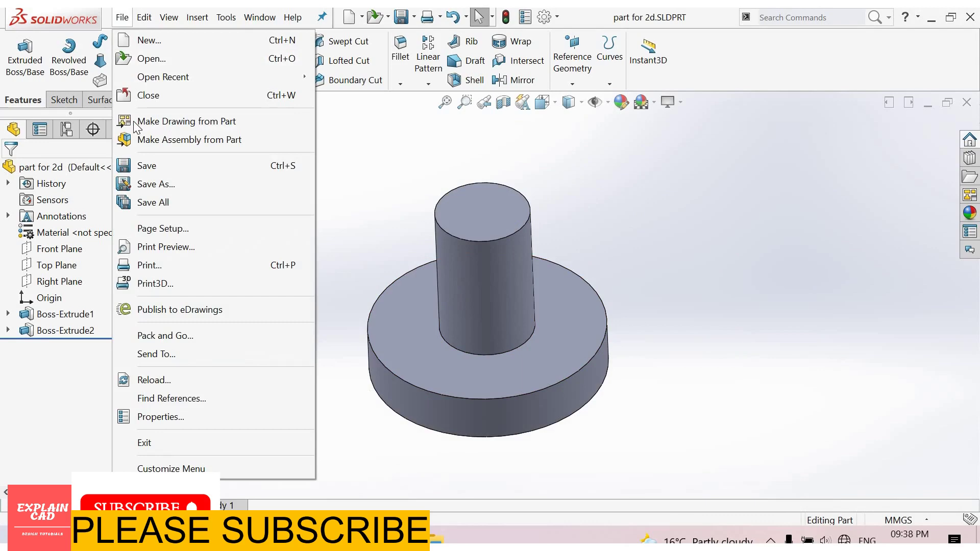
pyautogui.click(226, 126)
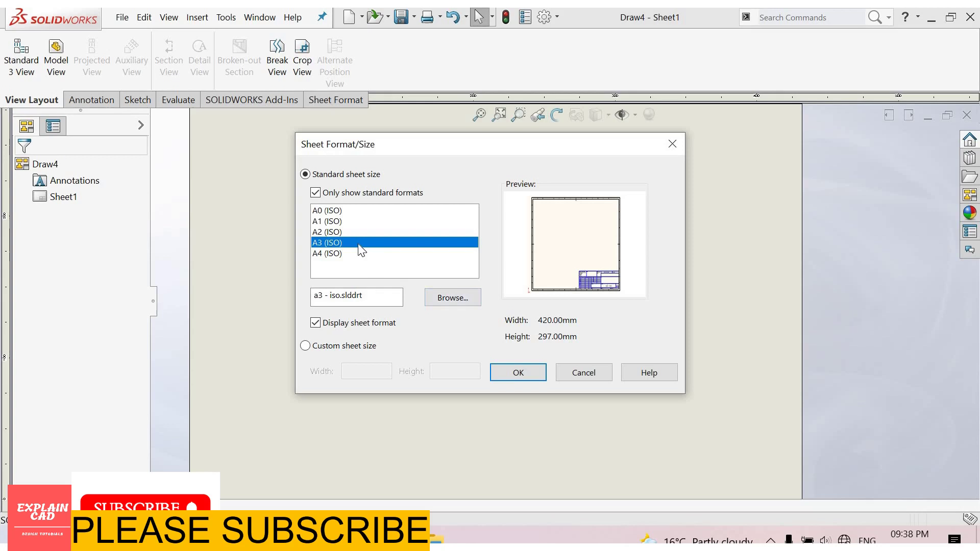
pyautogui.click(510, 373)
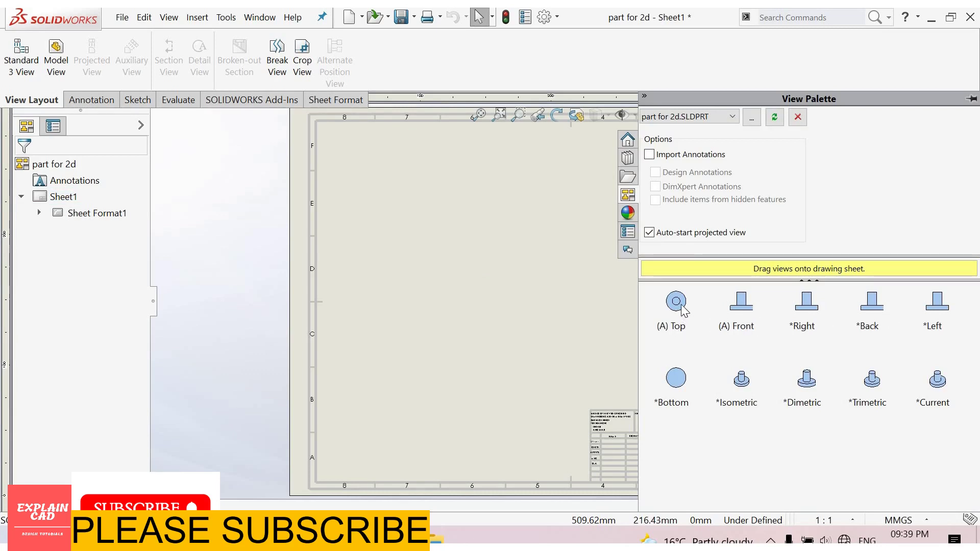
# - Place the top view in the sheet's upper-left area, with a projected side view beside it and a projected front view below
pyautogui.moveTo(618, 260); pyautogui.dragTo(398, 205)
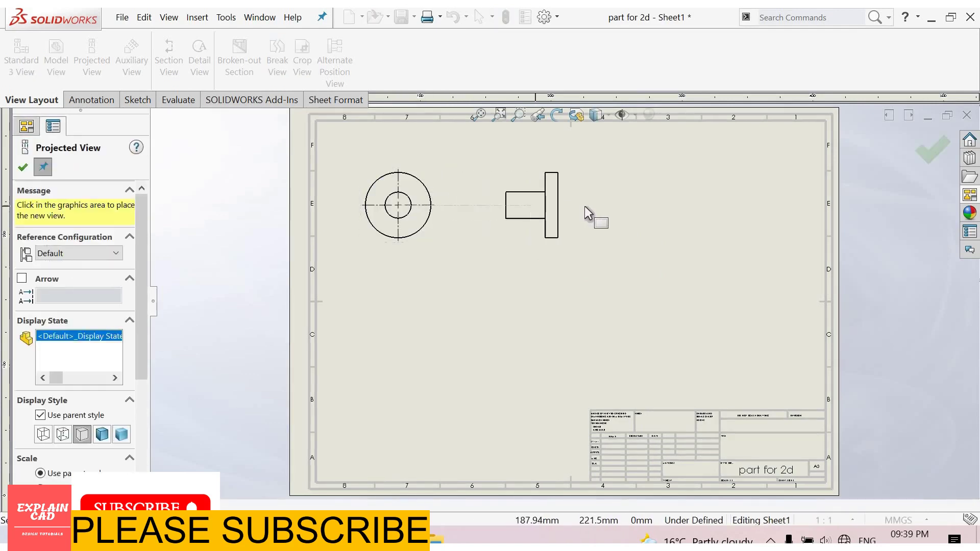
pyautogui.click(610, 206)
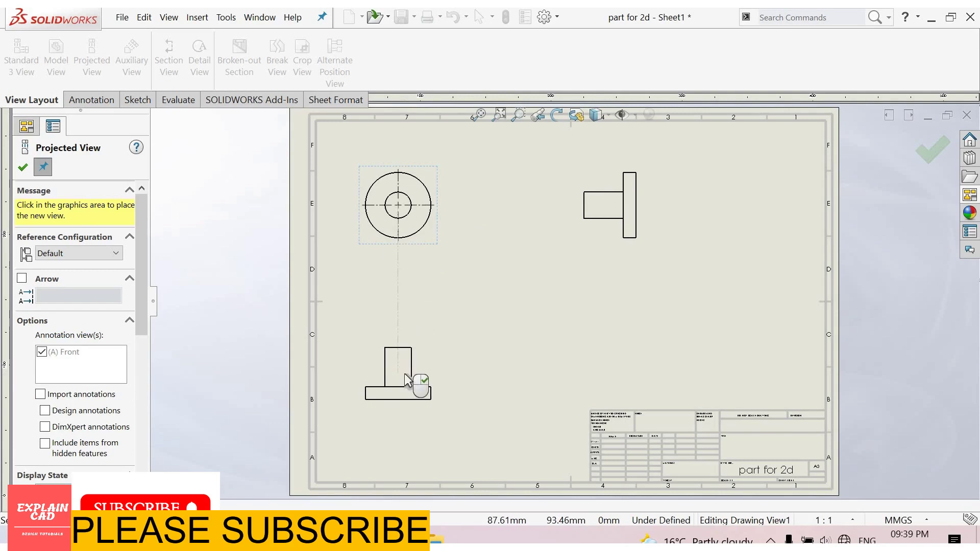
pyautogui.click(404, 375)
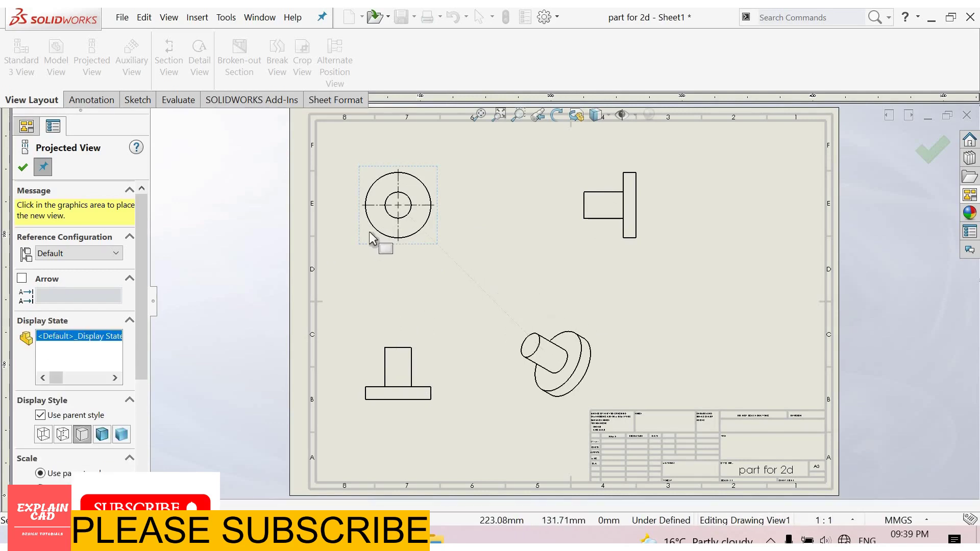
pyautogui.click(22, 168)
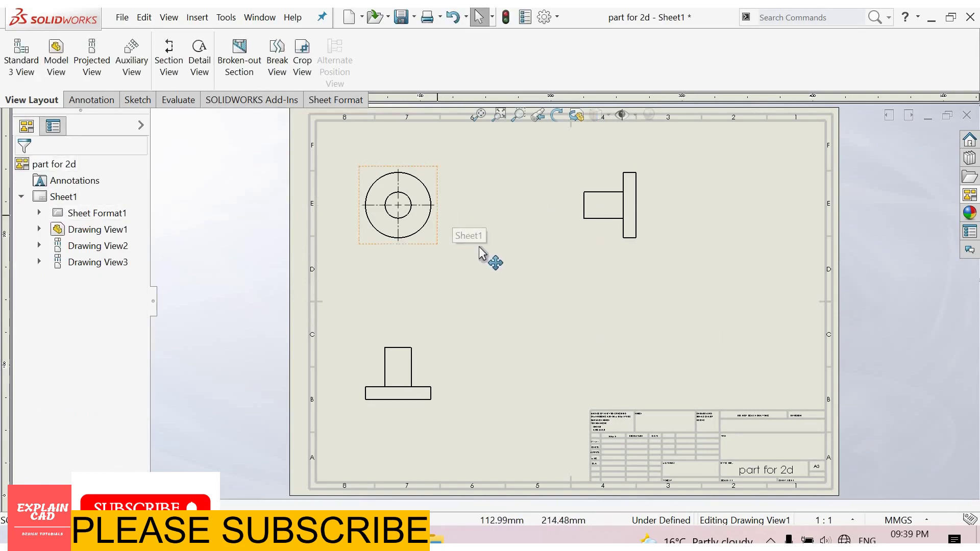
# - Adjust the spacing of the three views and add an isometric view below the side view
pyautogui.moveTo(438, 230)
pyautogui.mouseDown()
pyautogui.moveTo(482, 261)
pyautogui.moveTo(488, 235)
pyautogui.moveTo(529, 244)
pyautogui.moveTo(452, 244)
pyautogui.moveTo(453, 236)
pyautogui.moveTo(488, 238)
pyautogui.moveTo(461, 274)
pyautogui.moveTo(461, 257)
pyautogui.moveTo(501, 293)
pyautogui.moveTo(459, 265)
pyautogui.moveTo(461, 287)
pyautogui.moveTo(459, 211)
pyautogui.mouseUp()
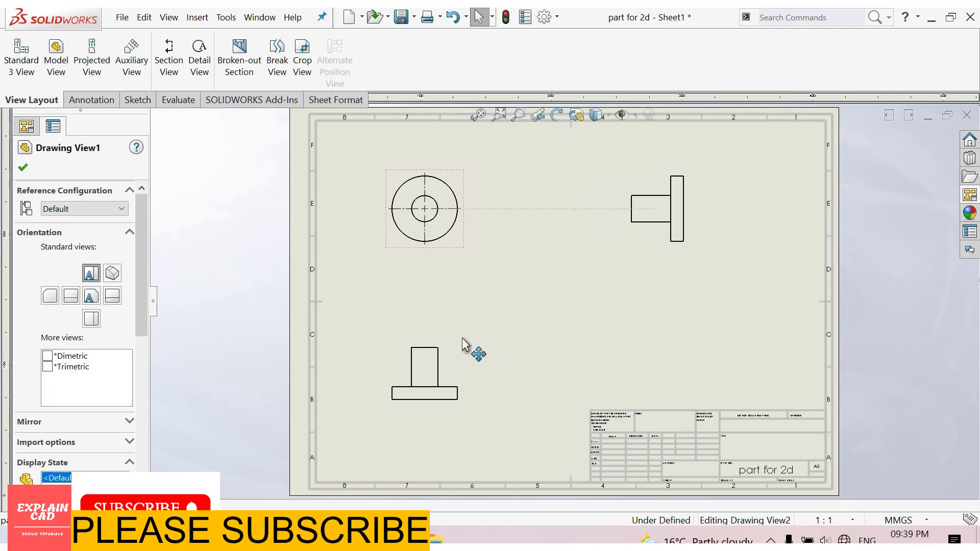
pyautogui.moveTo(462, 339); pyautogui.dragTo(462, 307)
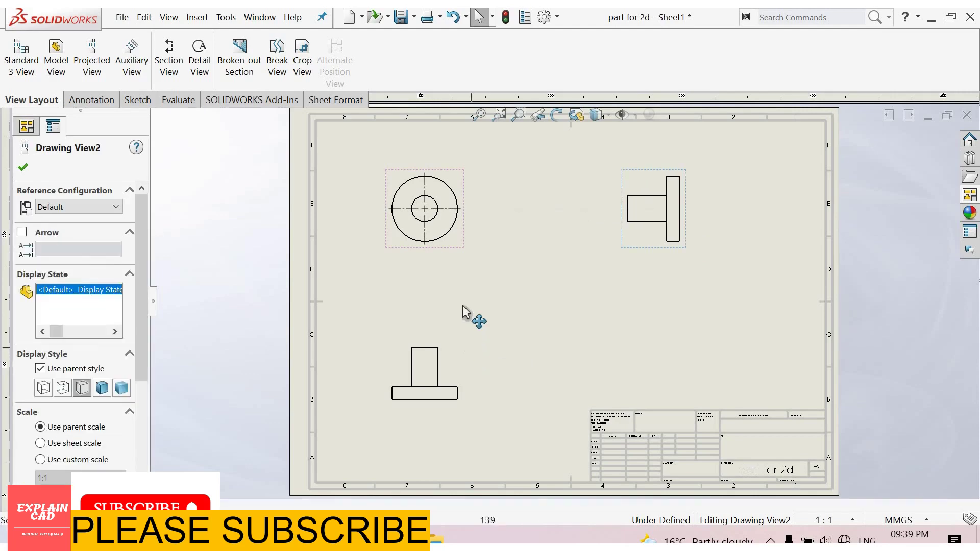
pyautogui.click(970, 196)
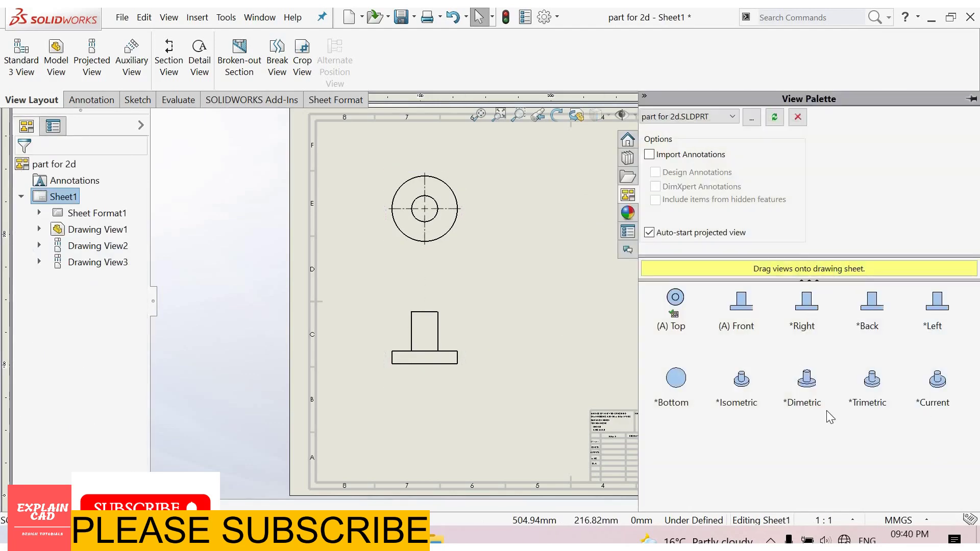
pyautogui.moveTo(659, 322); pyautogui.dragTo(648, 320)
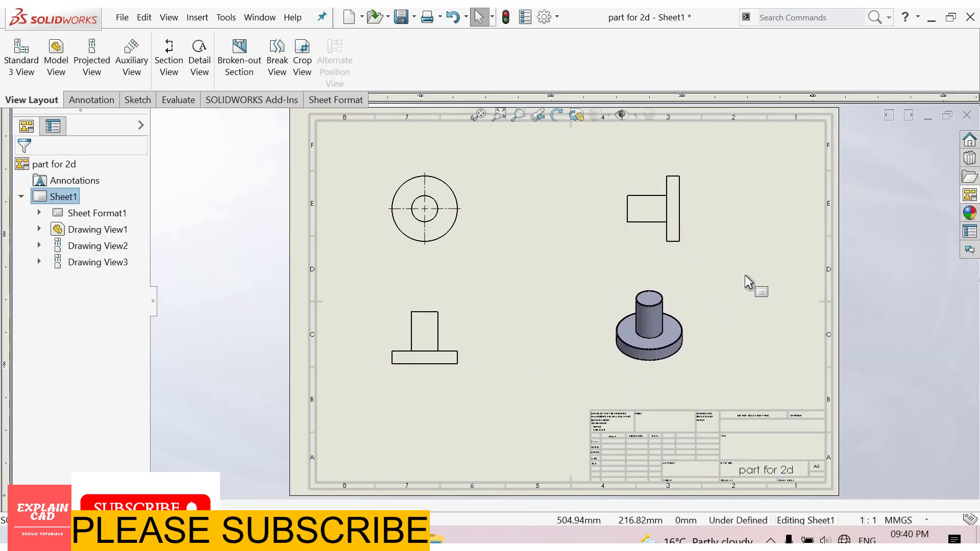
pyautogui.click(471, 210)
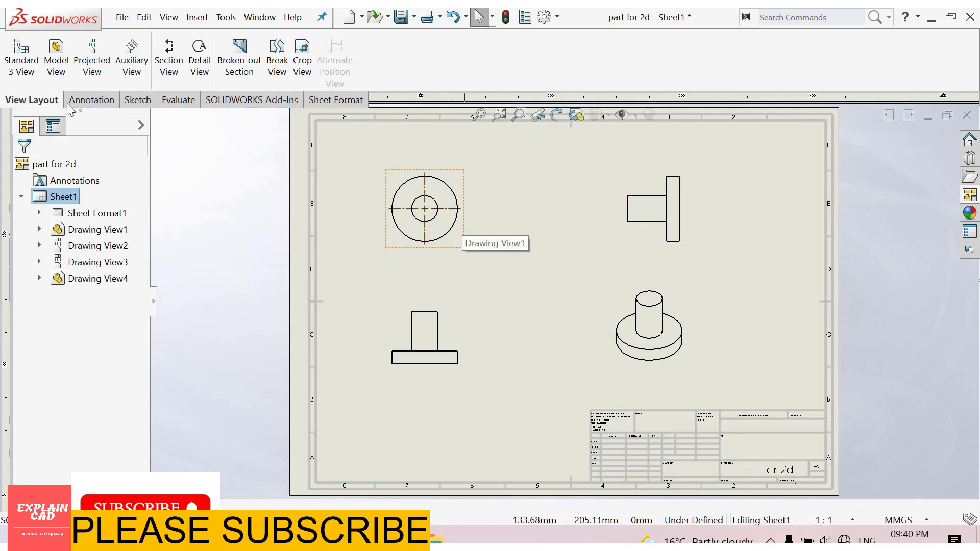
# - Dimension the outer circle's diameter in the top view, placing the dimension below the circle
pyautogui.click(99, 101)
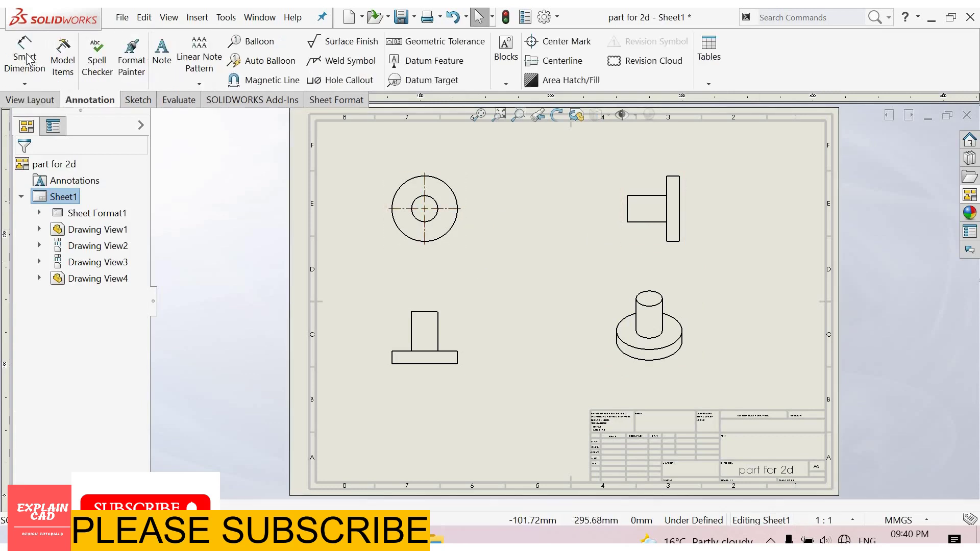
pyautogui.click(26, 60)
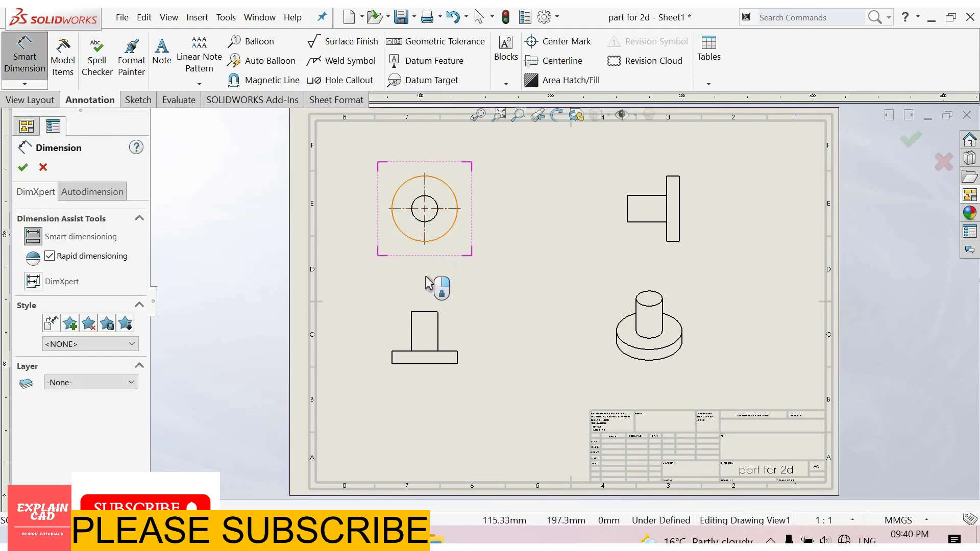
pyautogui.click(440, 239)
pyautogui.scroll(-4, 462, 243)
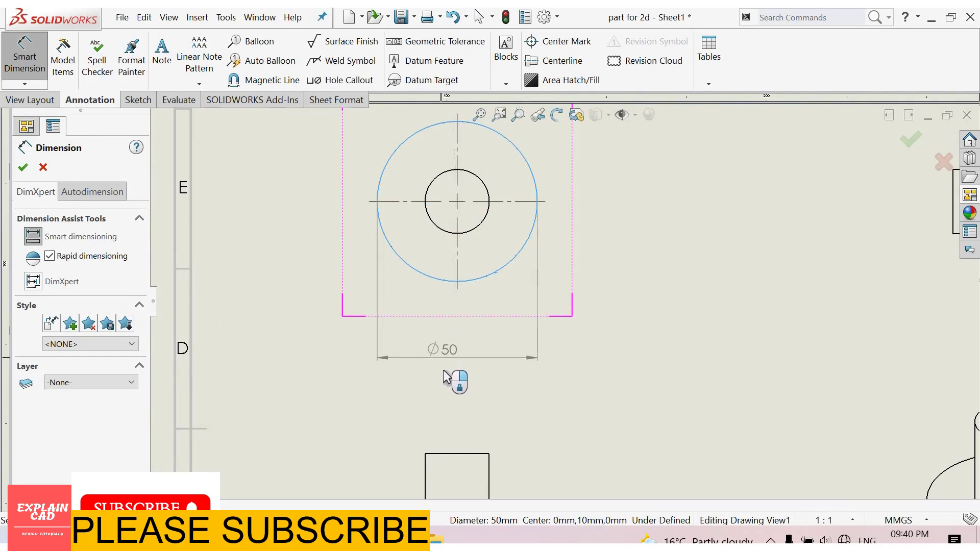
pyautogui.click(527, 322)
pyautogui.press('Escape')
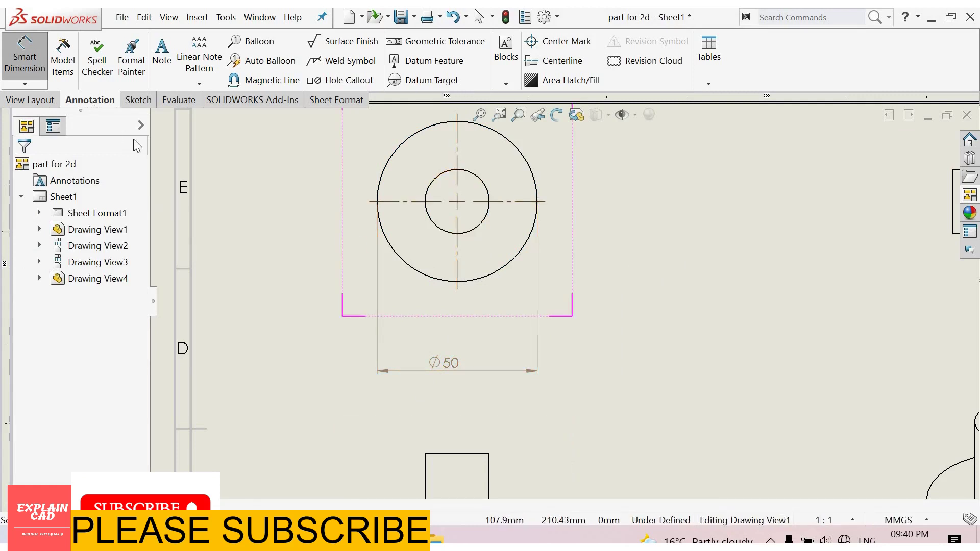
# - Dimension the inner circle's diameter in the top view, placing it just above the outer diameter dimension
pyautogui.click(474, 236)
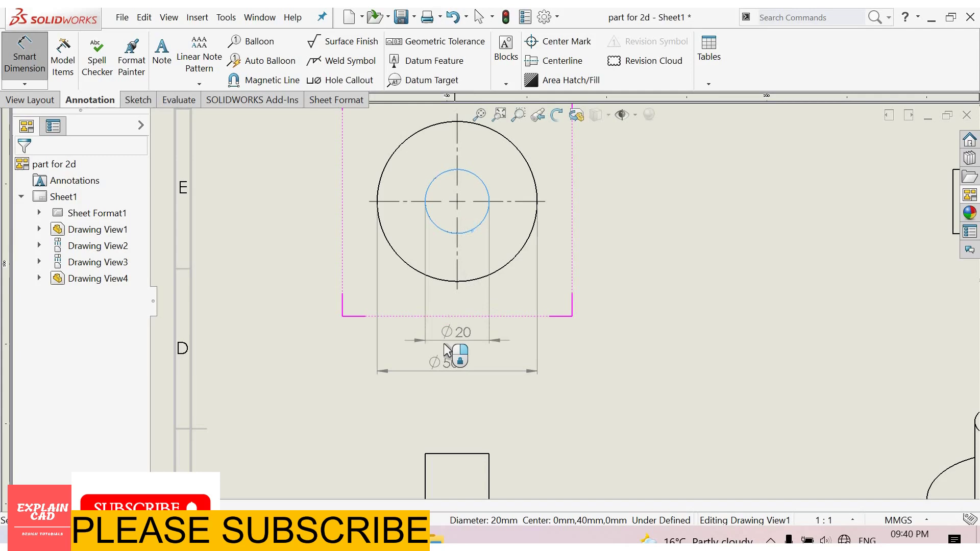
pyautogui.click(462, 354)
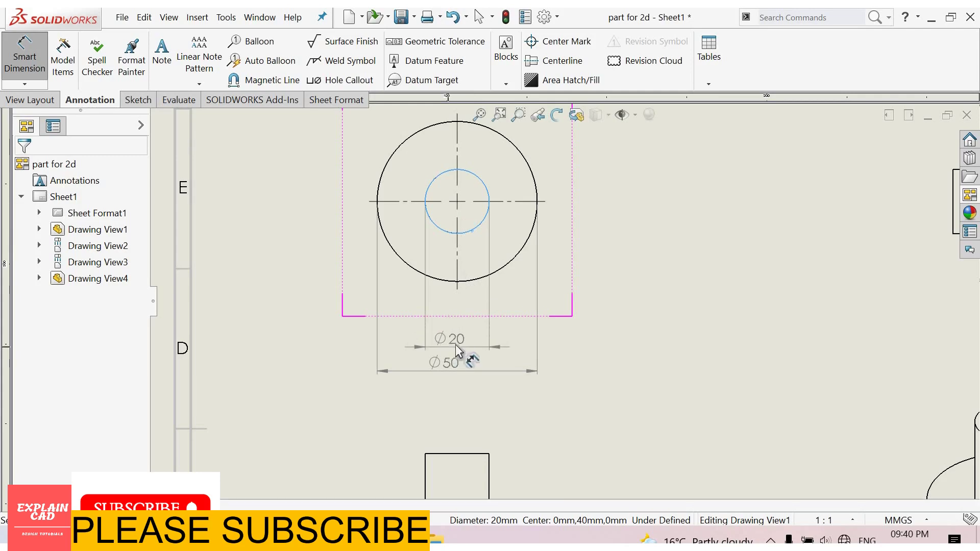
pyautogui.rightClick(678, 382)
pyautogui.click(663, 374)
# - Flip the arrows of the inner circle's diameter dimension to the inside of its extension lines
pyautogui.scroll(-2, 505, 352)
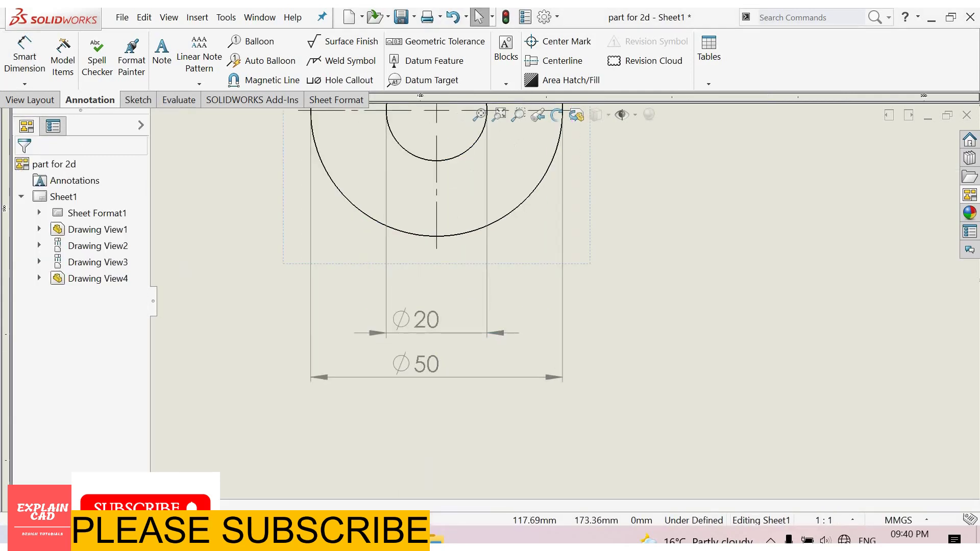
pyautogui.click(504, 333)
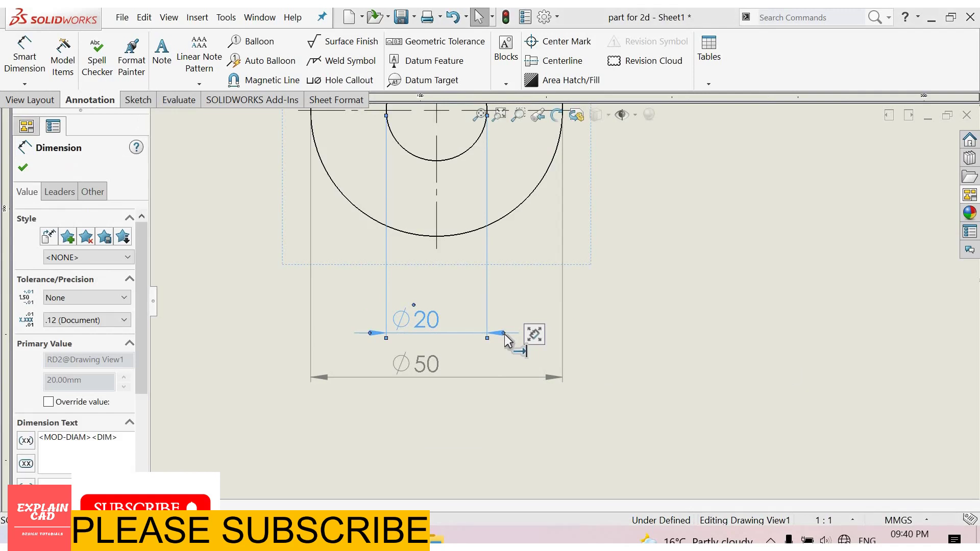
pyautogui.click(504, 334)
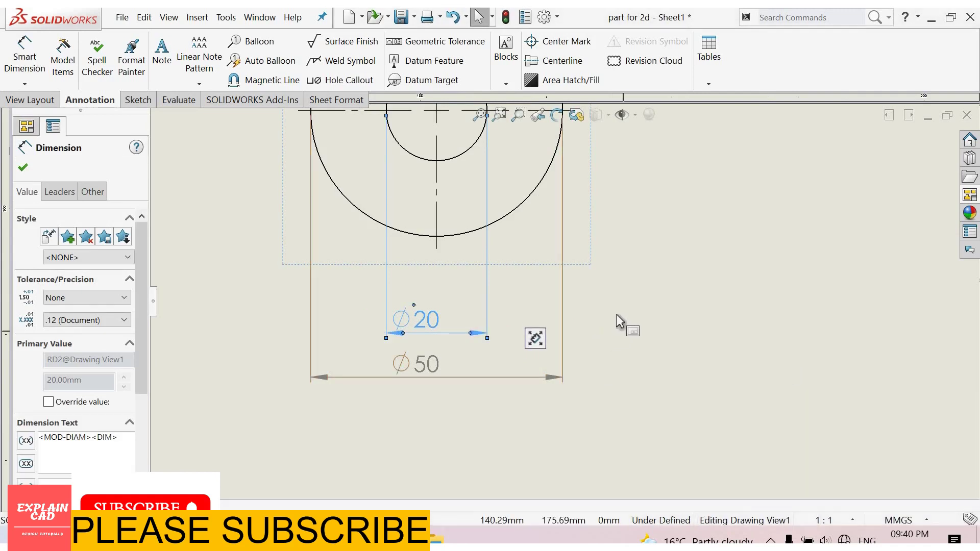
pyautogui.click(616, 315)
pyautogui.scroll(3, 518, 328)
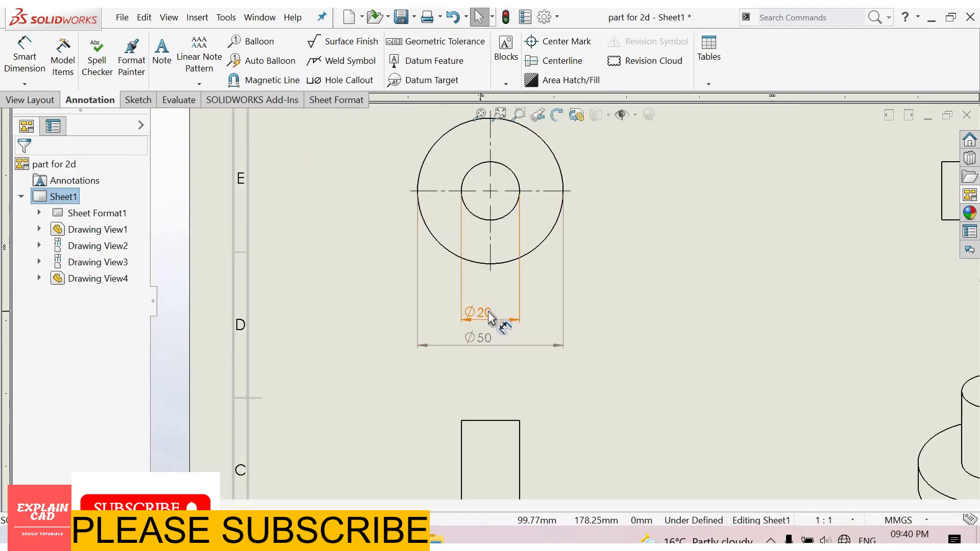
# - Move the inner circle's diameter dimension slightly higher, with its text centred between the extension lines
pyautogui.click(492, 315)
pyautogui.moveTo(496, 314); pyautogui.dragTo(486, 308)
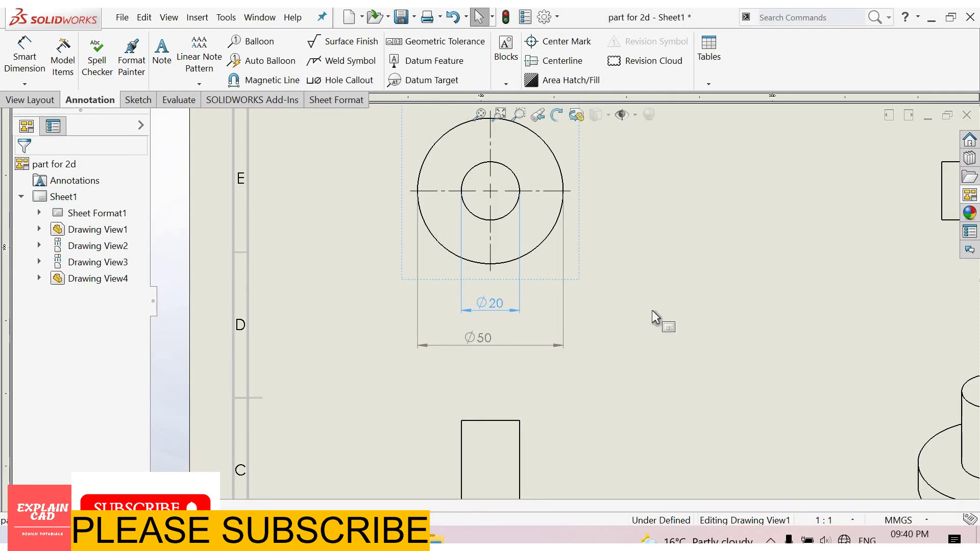
pyautogui.click(817, 223)
# - Dimension the part's overall length and the disc's thickness below the side view
pyautogui.scroll(2, 819, 230)
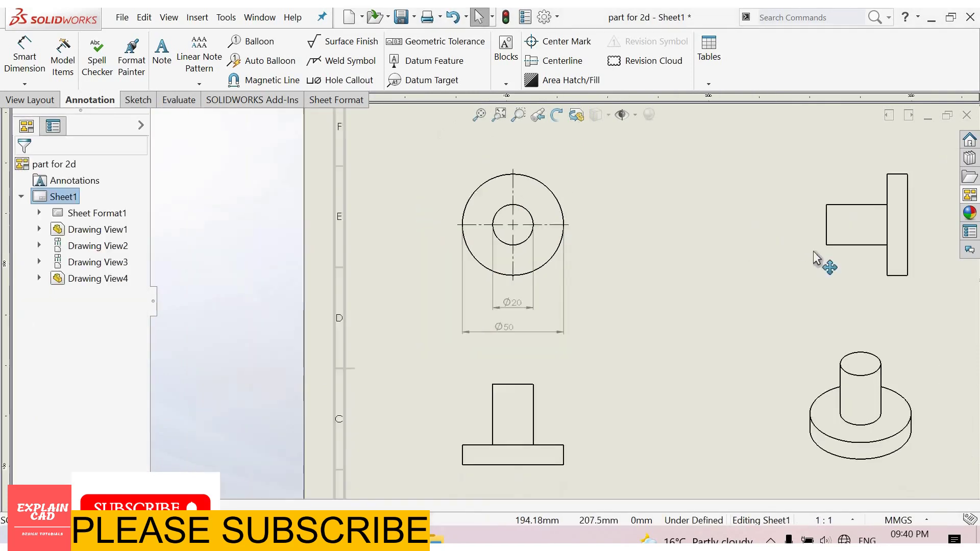
pyautogui.scroll(1, 814, 252)
pyautogui.scroll(-2, 862, 230)
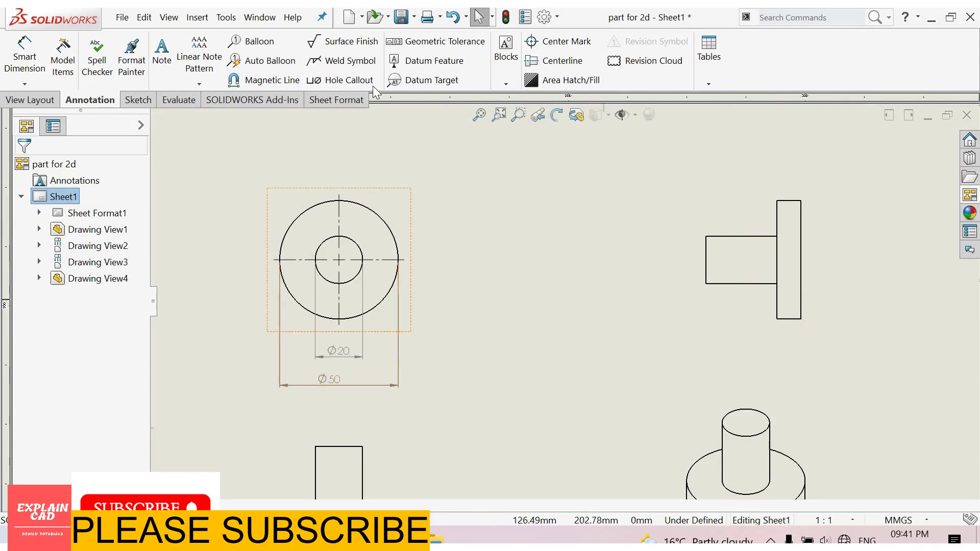
pyautogui.click(25, 61)
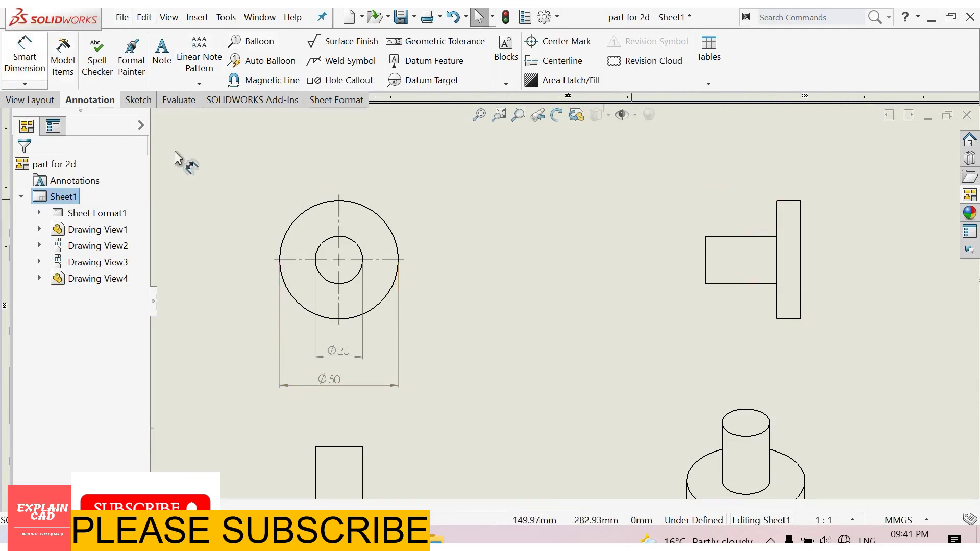
pyautogui.scroll(-2, 659, 295)
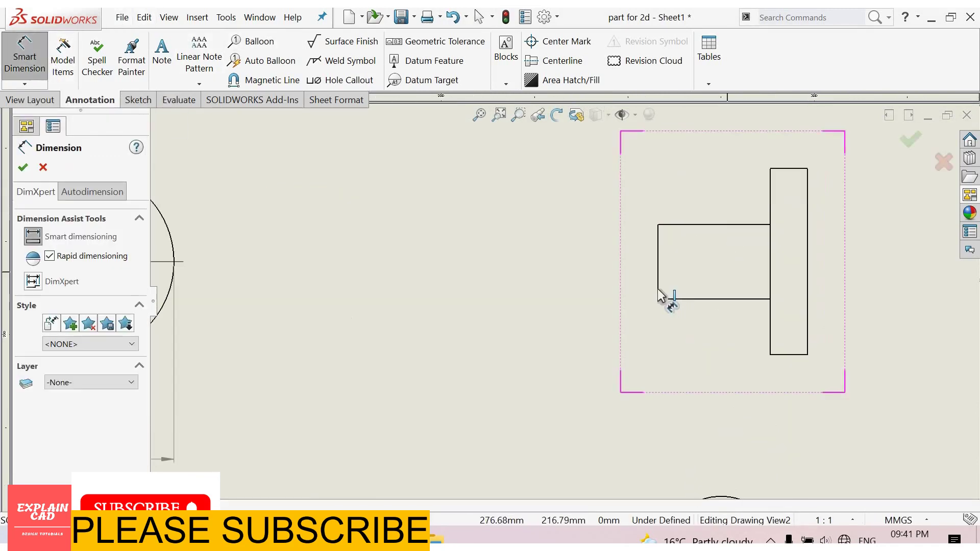
pyautogui.click(659, 290)
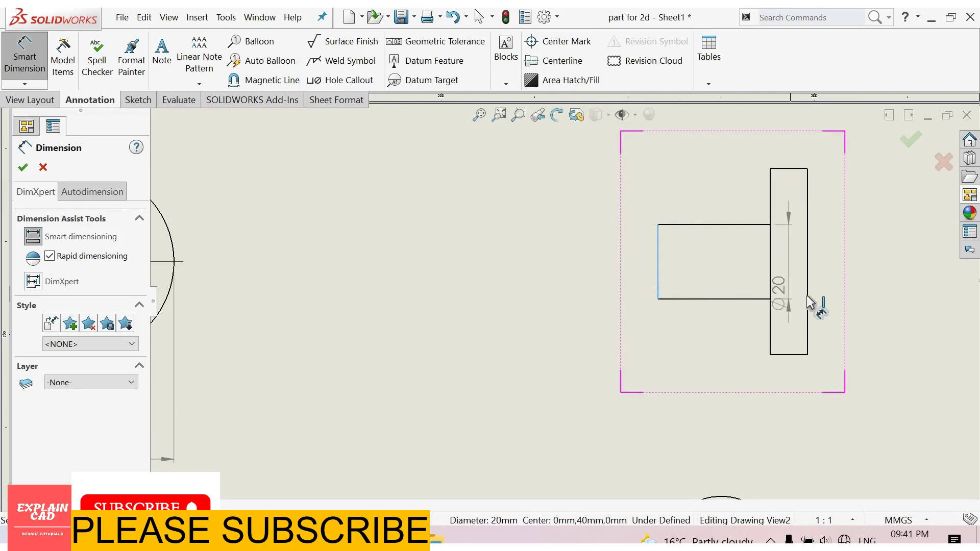
pyautogui.click(732, 416)
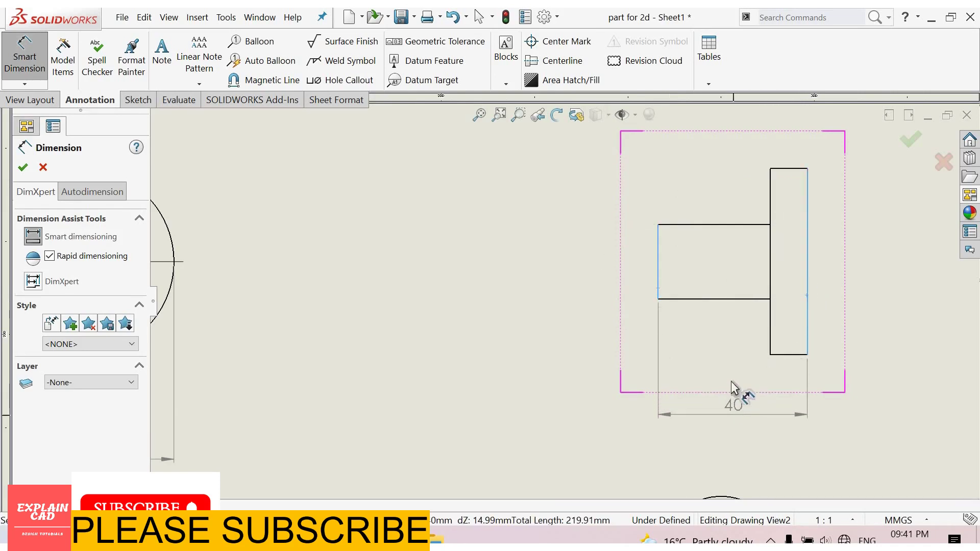
pyautogui.click(730, 372)
pyautogui.press('Escape')
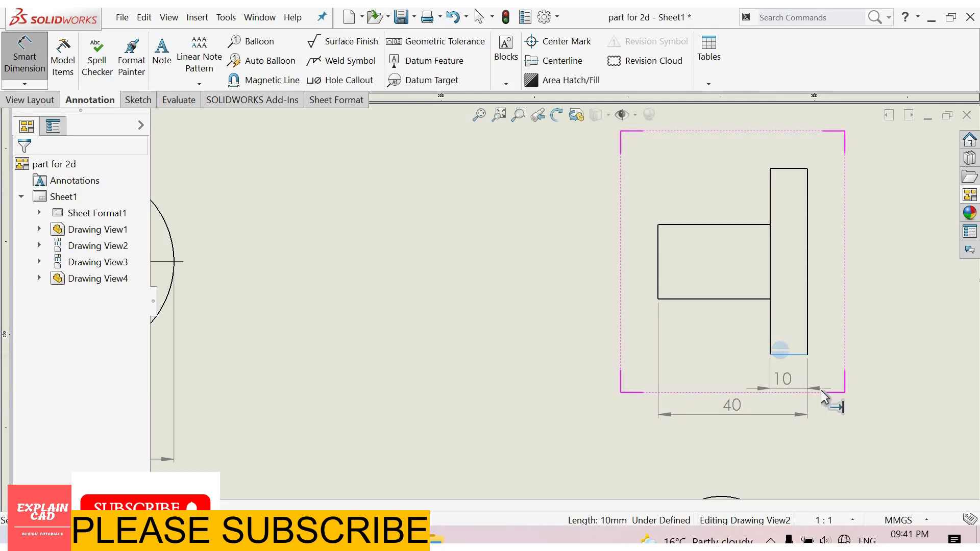
# - Flip the arrows of the disc thickness dimension to the inside and end dimensioning
pyautogui.click(821, 390)
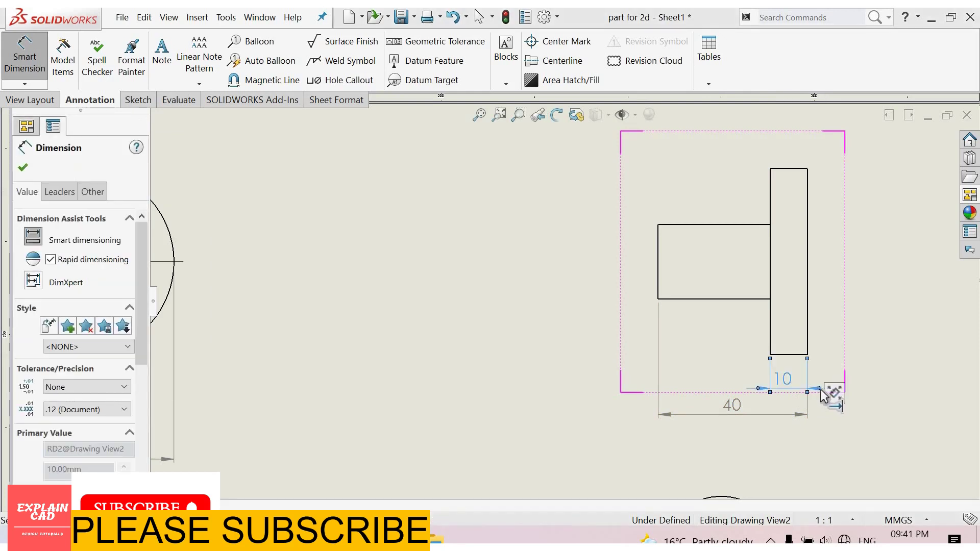
pyautogui.click(820, 389)
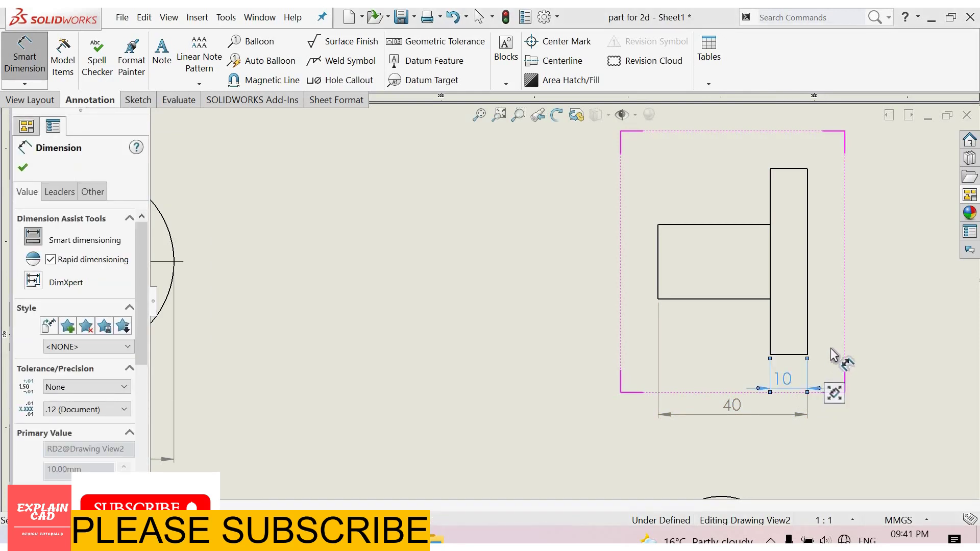
pyautogui.click(871, 308)
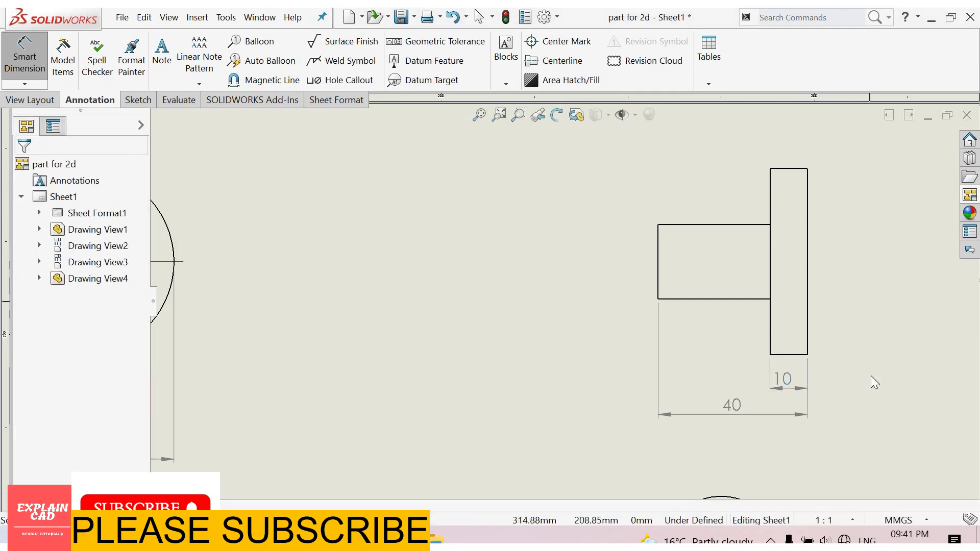
pyautogui.rightClick(869, 357)
pyautogui.click(833, 362)
# - Move the isometric view slightly lower on the sheet, level with the front view, and deselect it
pyautogui.scroll(3, 588, 360)
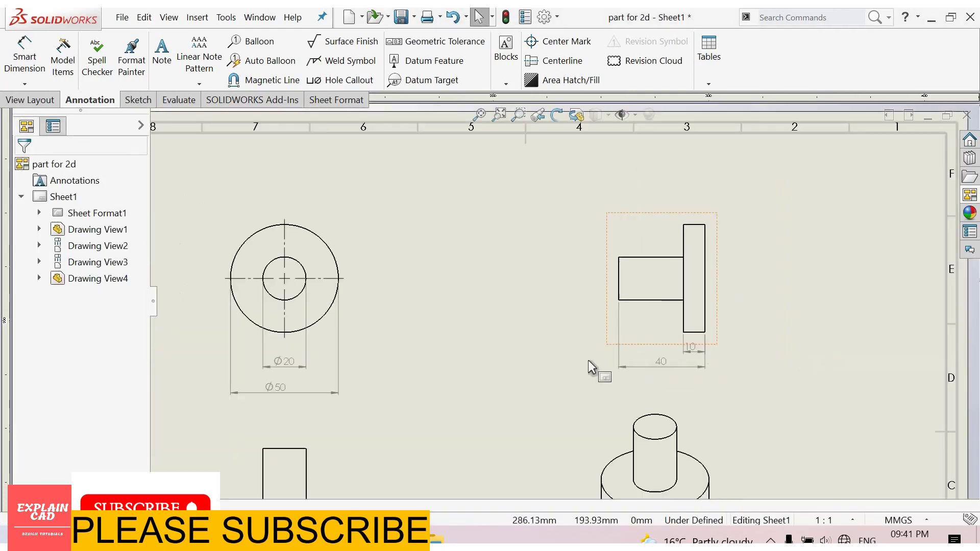
pyautogui.scroll(2, 493, 361)
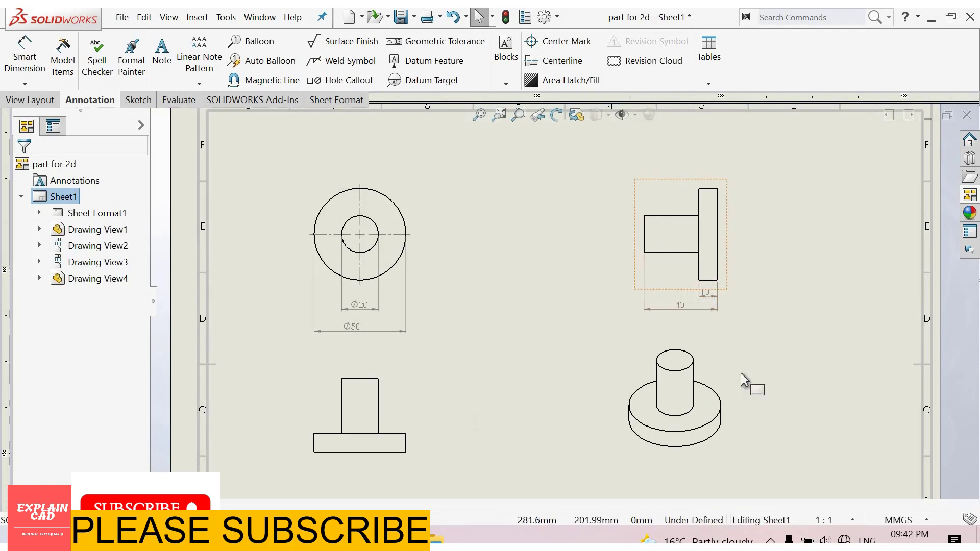
pyautogui.click(749, 390)
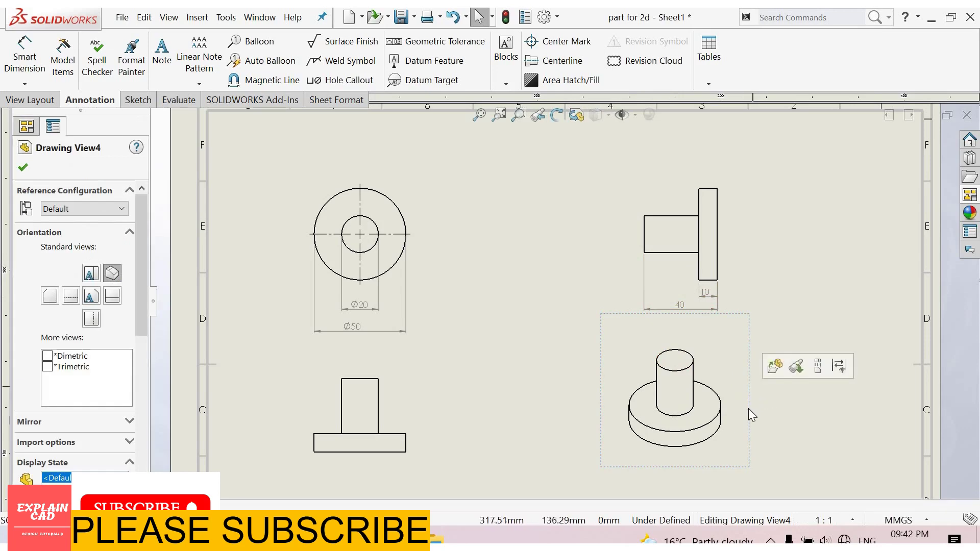
pyautogui.moveTo(749, 406); pyautogui.dragTo(750, 422)
pyautogui.click(779, 395)
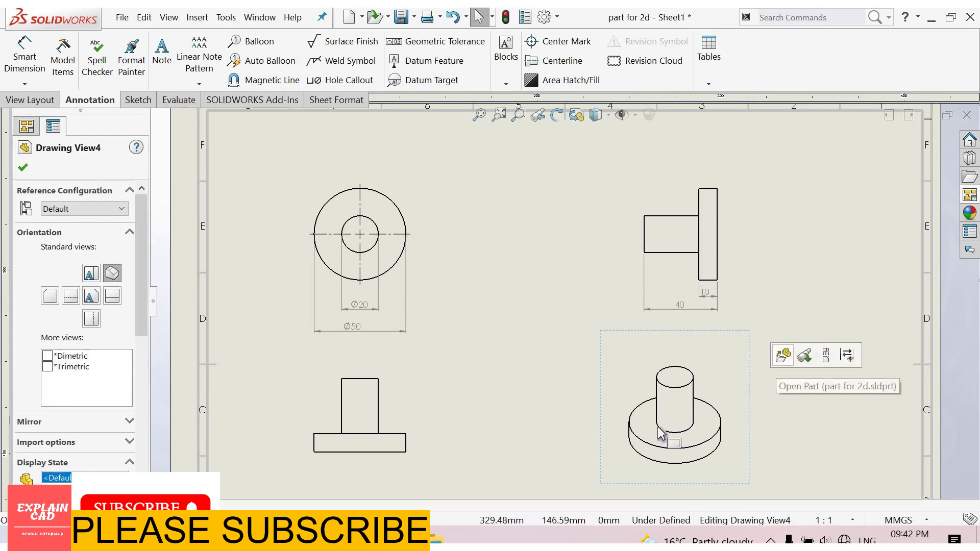
pyautogui.click(394, 318)
pyautogui.scroll(3, 597, 289)
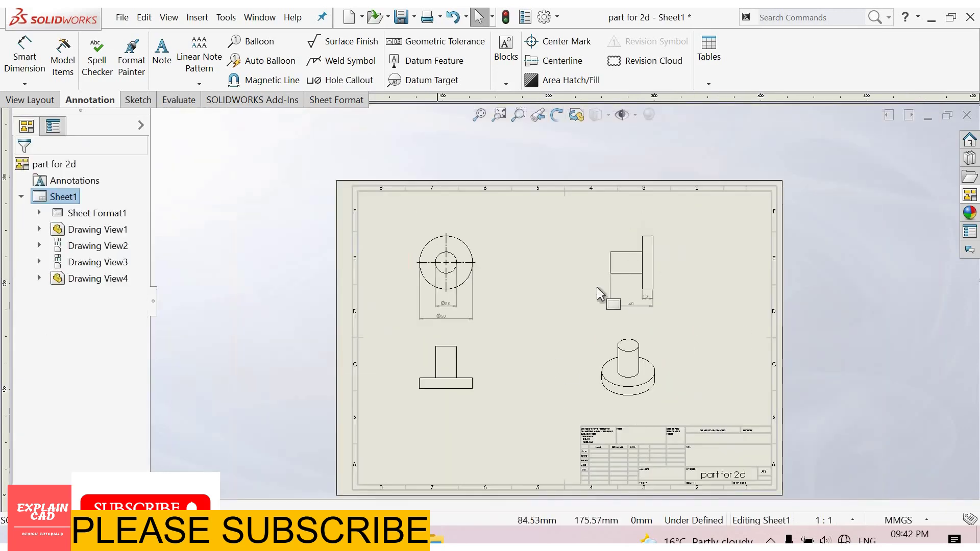
pyautogui.press('f')
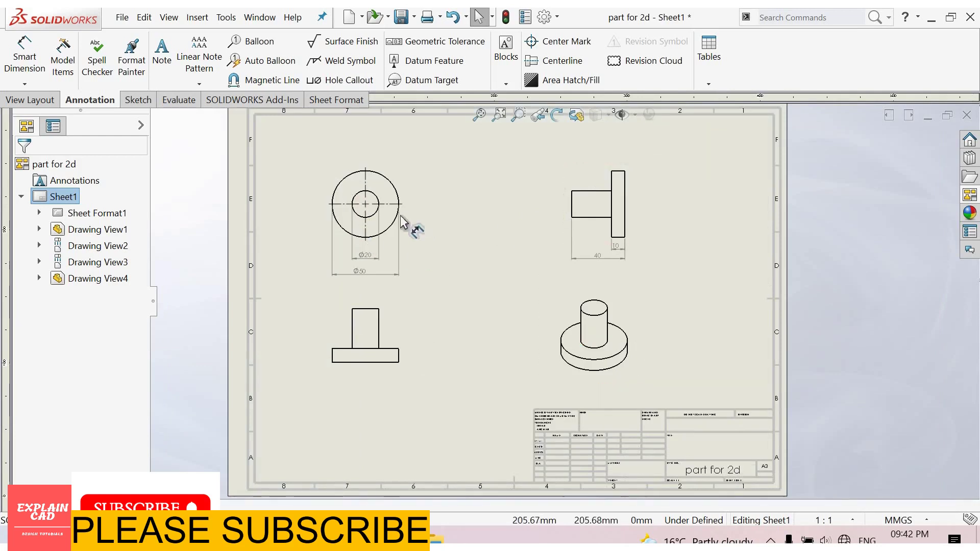